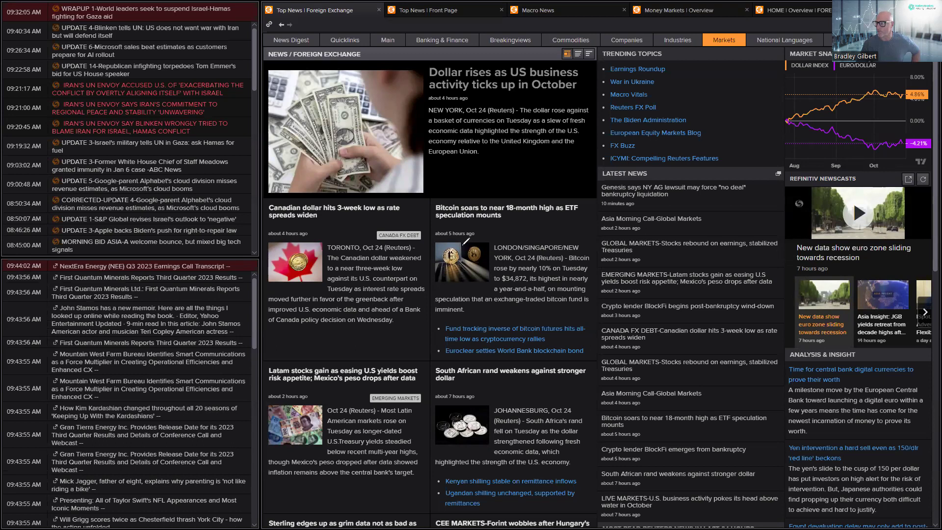
- Circle the 'Dollar rises' headline, then switch to the FX hourly charts workspace
{"action": "mouse_move", "coordinate": [492, 55]}
{"action": "left_mouse_down"}
{"action": "mouse_move", "coordinate": [385, 73]}
{"action": "mouse_move", "coordinate": [588, 104]}
{"action": "mouse_move", "coordinate": [446, 68]}
{"action": "left_mouse_up"}
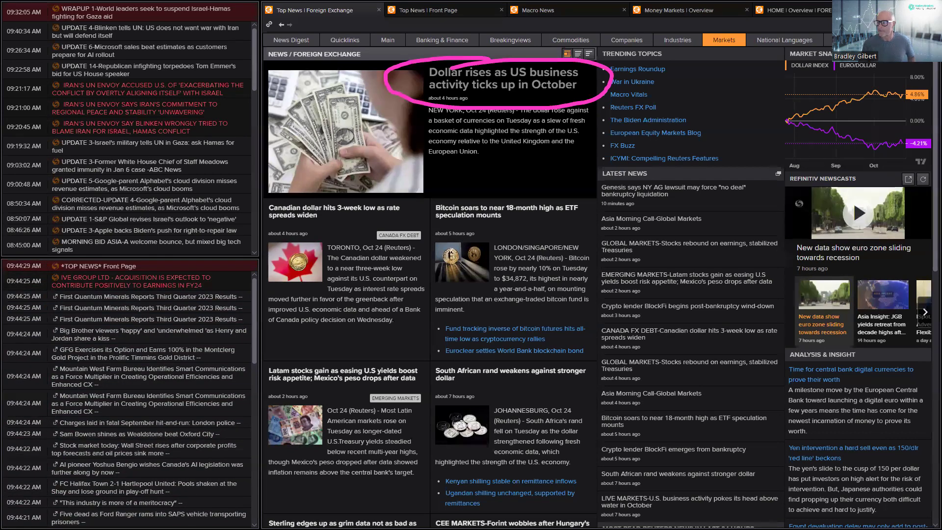
{"action": "key", "text": "alt+Tab"}
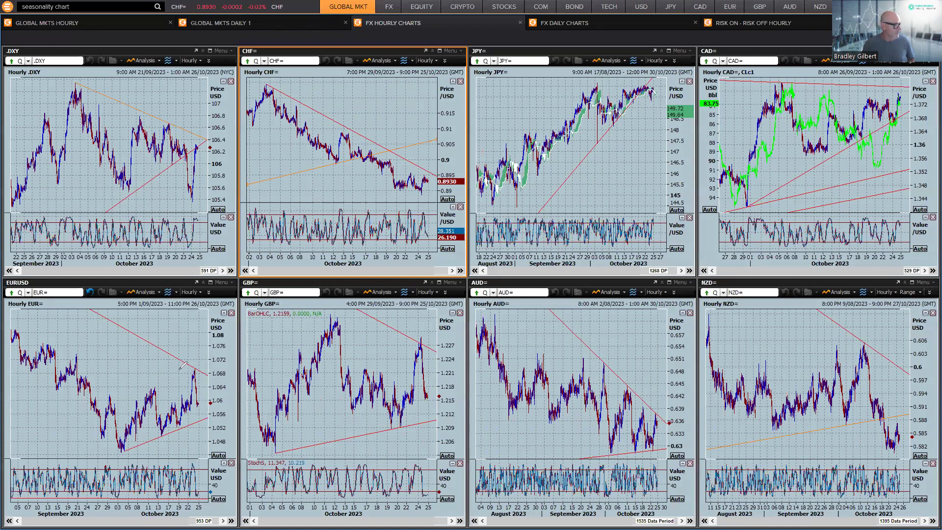
- Circle the latest EUR and GBP spikes and draw an upward arrow from the latest DXY low
{"action": "left_click_drag", "start_coordinate": [182, 365], "coordinate": [184, 364]}
{"action": "mouse_move", "coordinate": [411, 324]}
{"action": "left_mouse_down"}
{"action": "mouse_move", "coordinate": [407, 413]}
{"action": "mouse_move", "coordinate": [439, 346]}
{"action": "mouse_move", "coordinate": [393, 335]}
{"action": "left_mouse_up"}
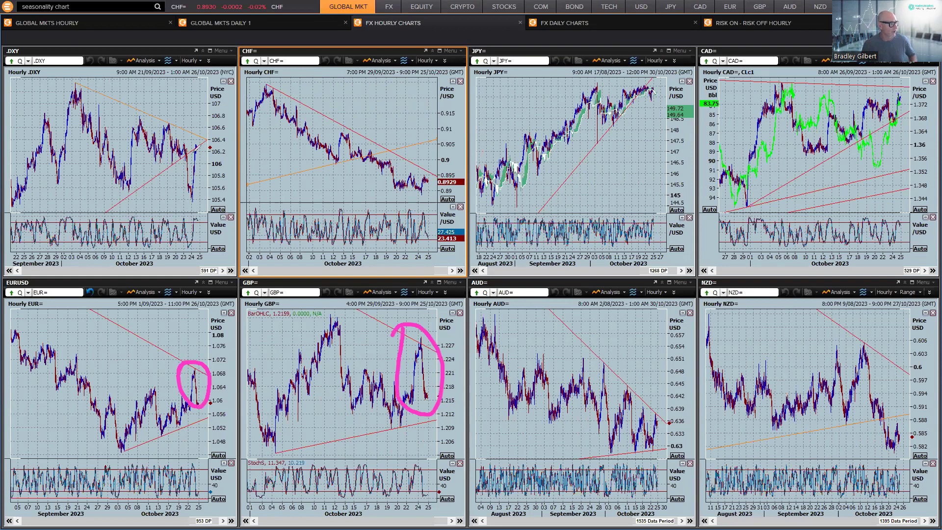
{"action": "mouse_move", "coordinate": [167, 196]}
{"action": "left_mouse_down"}
{"action": "mouse_move", "coordinate": [190, 158]}
{"action": "mouse_move", "coordinate": [191, 172]}
{"action": "left_mouse_up"}
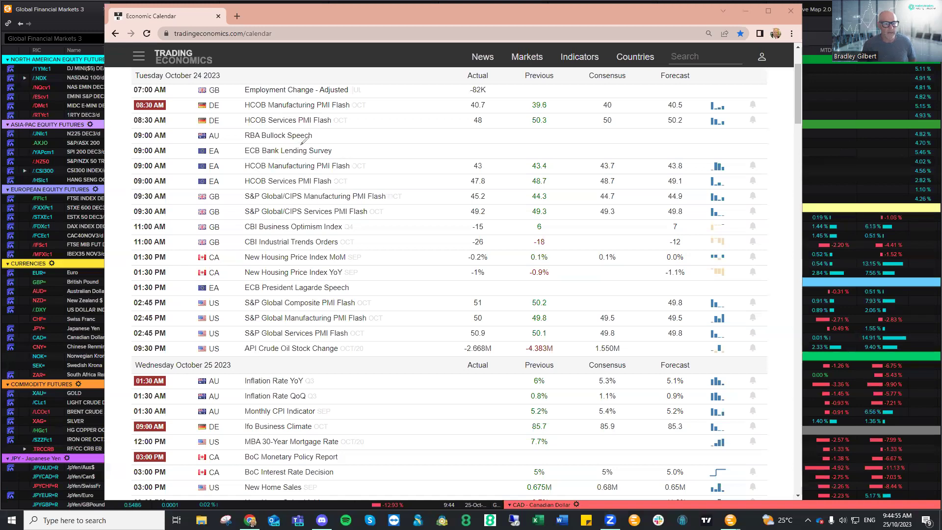
{"action": "mouse_move", "coordinate": [328, 154]}
{"action": "left_mouse_down"}
{"action": "mouse_move", "coordinate": [360, 154]}
{"action": "mouse_move", "coordinate": [339, 184]}
{"action": "left_mouse_up"}
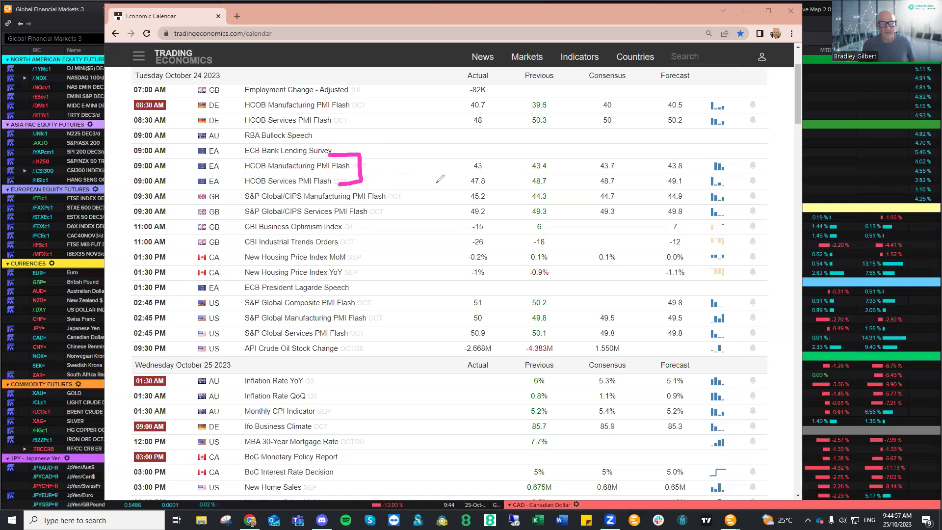
{"action": "mouse_move", "coordinate": [472, 186]}
{"action": "left_mouse_down"}
{"action": "mouse_move", "coordinate": [493, 184]}
{"action": "mouse_move", "coordinate": [481, 170]}
{"action": "left_mouse_up"}
{"action": "left_click_drag", "start_coordinate": [281, 125], "coordinate": [316, 125]}
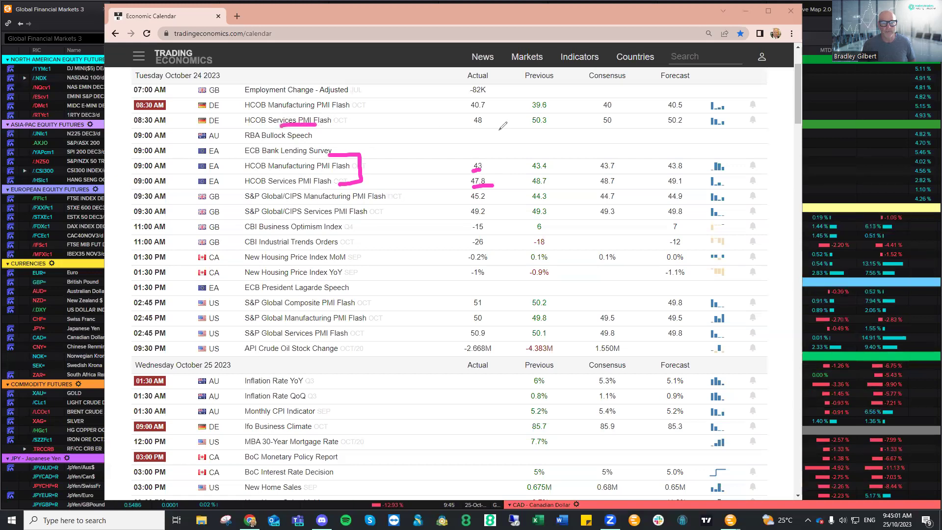
{"action": "left_click_drag", "start_coordinate": [473, 127], "coordinate": [487, 126]}
{"action": "mouse_move", "coordinate": [614, 107]}
{"action": "left_mouse_down"}
{"action": "mouse_move", "coordinate": [619, 134]}
{"action": "mouse_move", "coordinate": [598, 114]}
{"action": "left_mouse_up"}
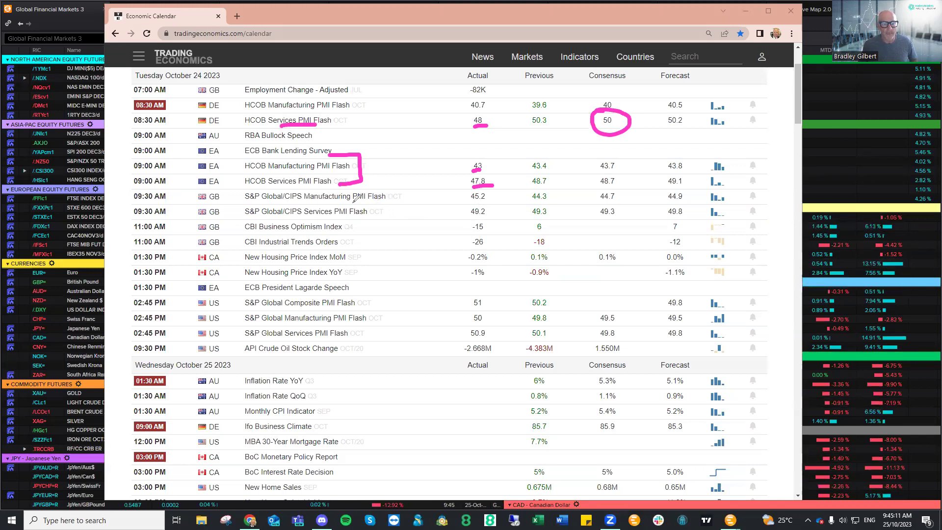
{"action": "mouse_move", "coordinate": [352, 201]}
{"action": "left_mouse_down"}
{"action": "mouse_move", "coordinate": [376, 199]}
{"action": "mouse_move", "coordinate": [369, 220]}
{"action": "left_mouse_up"}
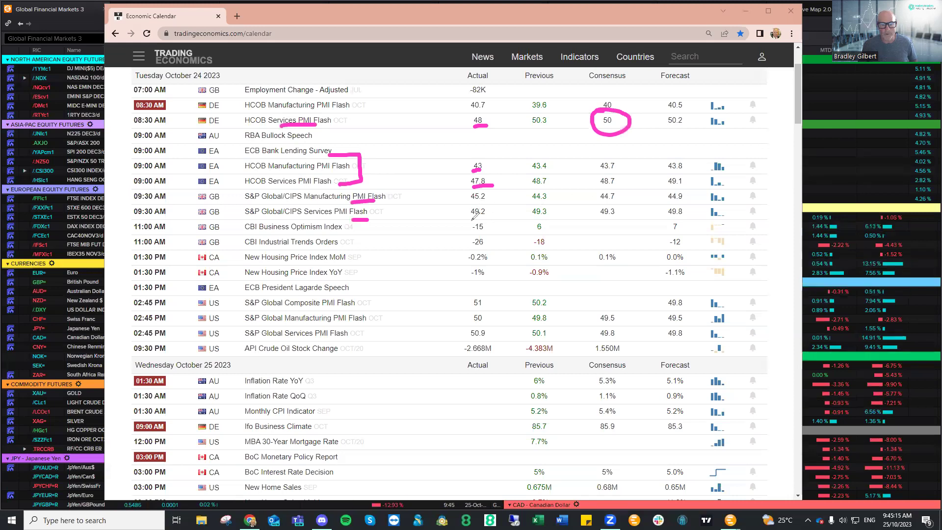
{"action": "left_click_drag", "start_coordinate": [470, 221], "coordinate": [500, 220]}
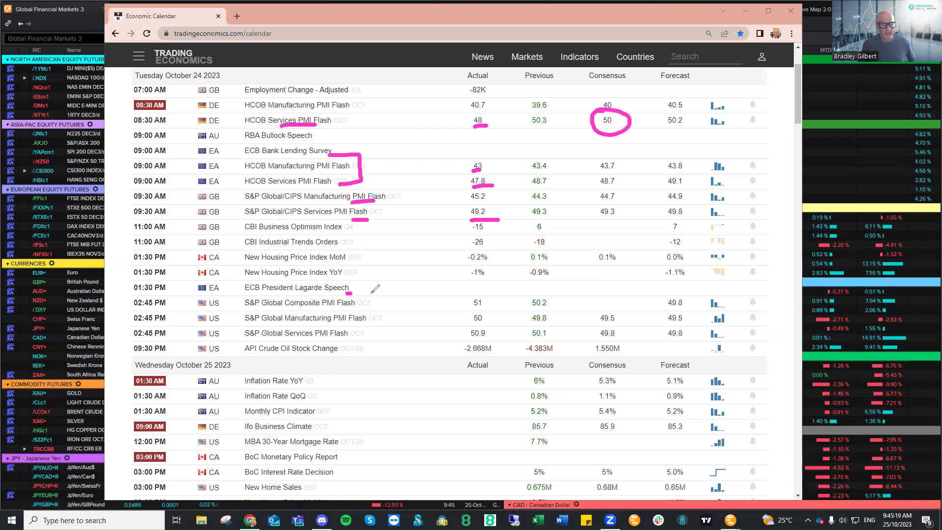
{"action": "mouse_move", "coordinate": [345, 293]}
{"action": "left_mouse_down"}
{"action": "mouse_move", "coordinate": [379, 294]}
{"action": "mouse_move", "coordinate": [377, 309]}
{"action": "mouse_move", "coordinate": [342, 338]}
{"action": "left_mouse_up"}
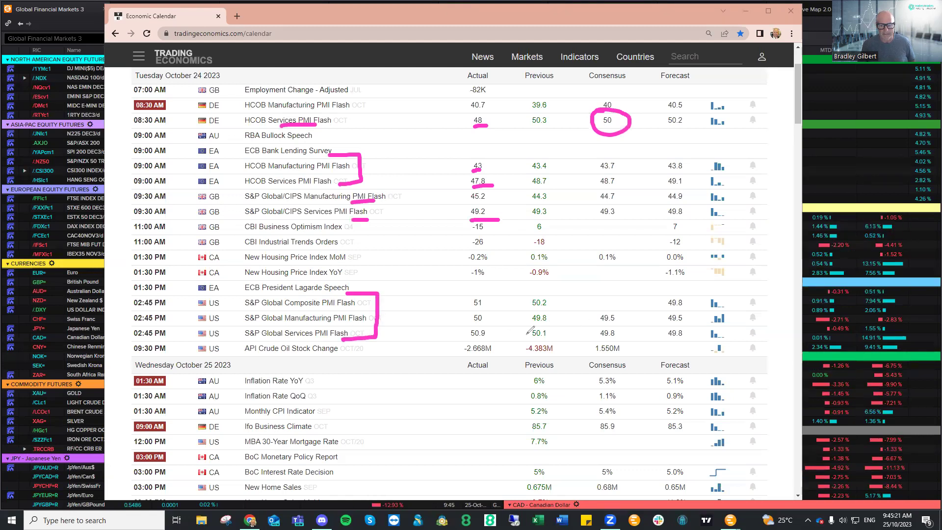
{"action": "mouse_move", "coordinate": [469, 339]}
{"action": "left_mouse_down"}
{"action": "mouse_move", "coordinate": [484, 337]}
{"action": "mouse_move", "coordinate": [486, 325]}
{"action": "left_mouse_up"}
{"action": "mouse_move", "coordinate": [602, 308]}
{"action": "left_mouse_down"}
{"action": "mouse_move", "coordinate": [628, 340]}
{"action": "mouse_move", "coordinate": [627, 300]}
{"action": "mouse_move", "coordinate": [610, 306]}
{"action": "left_mouse_up"}
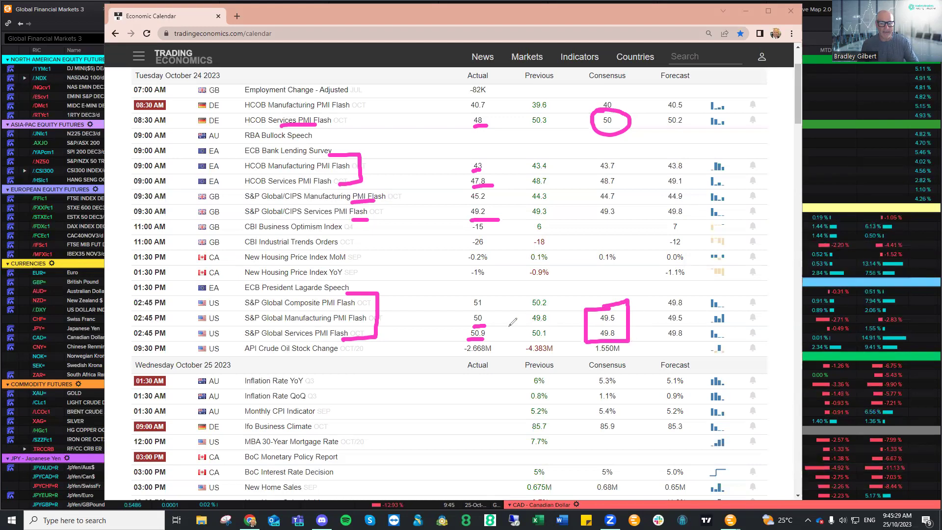
{"action": "left_click_drag", "start_coordinate": [506, 326], "coordinate": [551, 320]}
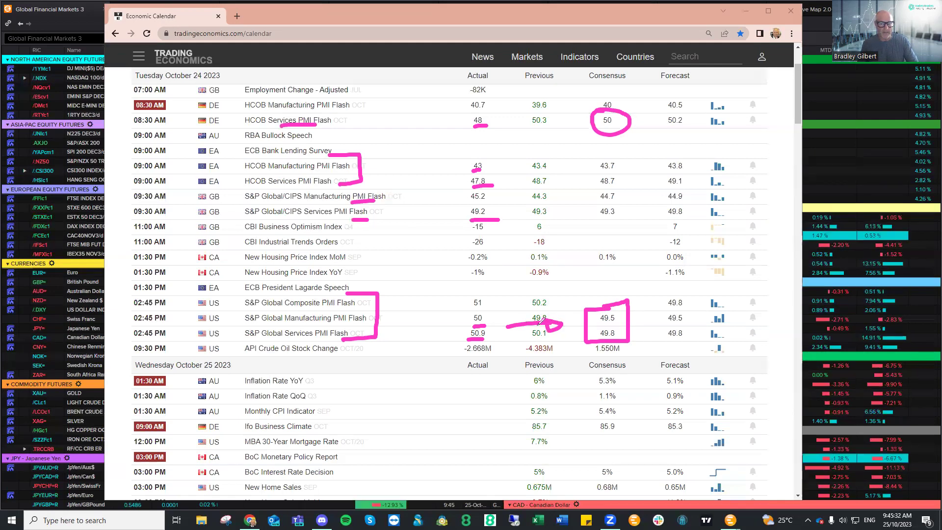
{"action": "mouse_move", "coordinate": [507, 193]}
{"action": "left_mouse_down"}
{"action": "mouse_move", "coordinate": [569, 193]}
{"action": "mouse_move", "coordinate": [552, 200]}
{"action": "left_mouse_up"}
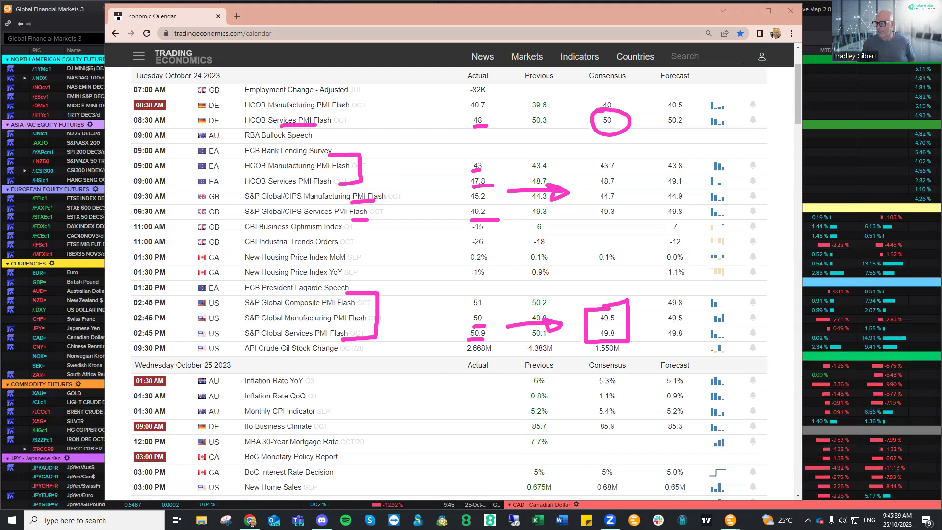
{"action": "key", "text": "Escape"}
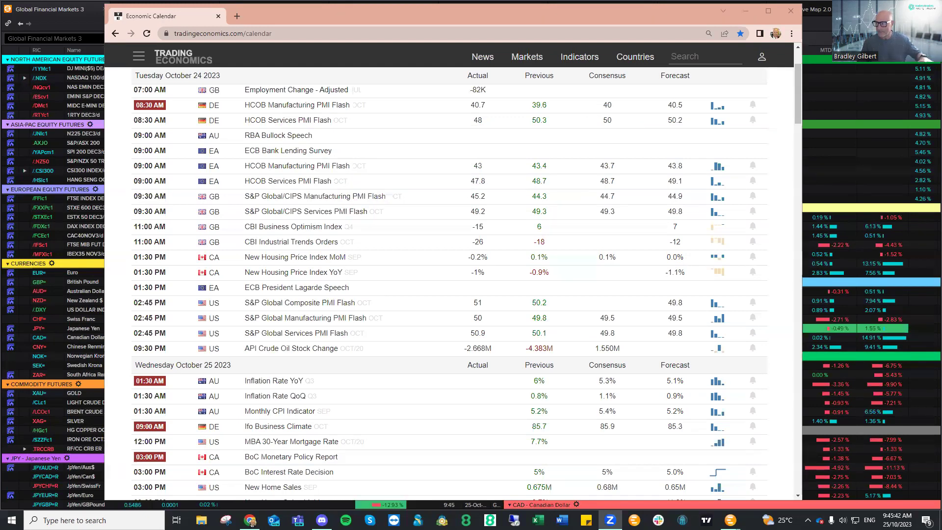
- Return to the FX hourly charts and mark the EURUSD peak with an up arrow and a down arrow
{"action": "key", "text": "alt+Tab"}
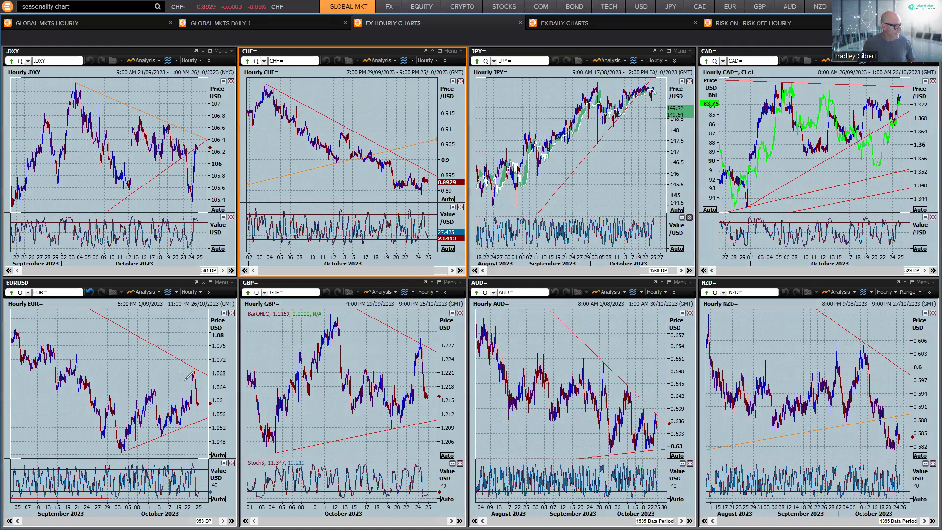
{"action": "left_click_drag", "start_coordinate": [187, 368], "coordinate": [202, 368]}
{"action": "left_click_drag", "start_coordinate": [162, 410], "coordinate": [182, 374]}
{"action": "left_click_drag", "start_coordinate": [182, 375], "coordinate": [201, 401]}
{"action": "left_click_drag", "start_coordinate": [195, 390], "coordinate": [209, 406]}
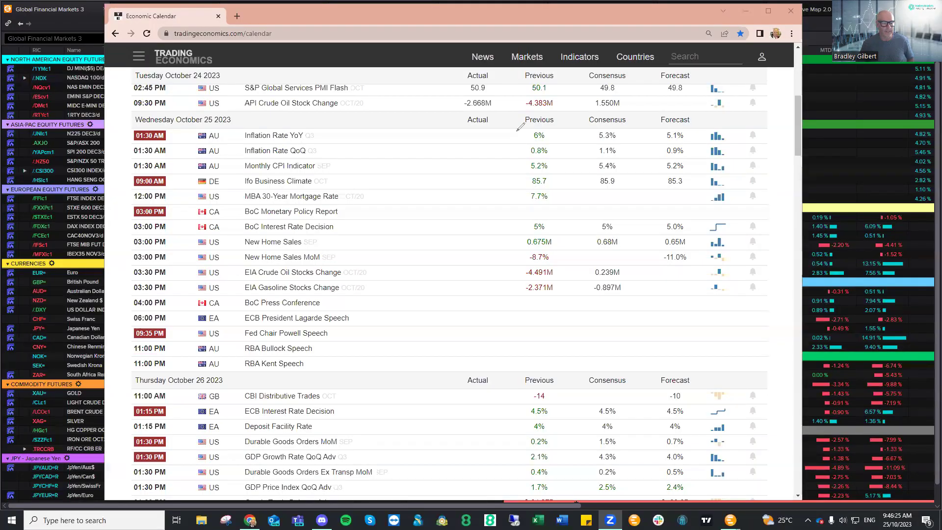
- Mark Wednesday's AU inflation, BoC (5% consensus), Lagarde/Powell speech and New Home Sales rows, then clear them
{"action": "mouse_move", "coordinate": [314, 120]}
{"action": "left_mouse_down"}
{"action": "mouse_move", "coordinate": [231, 122]}
{"action": "mouse_move", "coordinate": [283, 173]}
{"action": "mouse_move", "coordinate": [338, 147]}
{"action": "mouse_move", "coordinate": [301, 128]}
{"action": "left_mouse_up"}
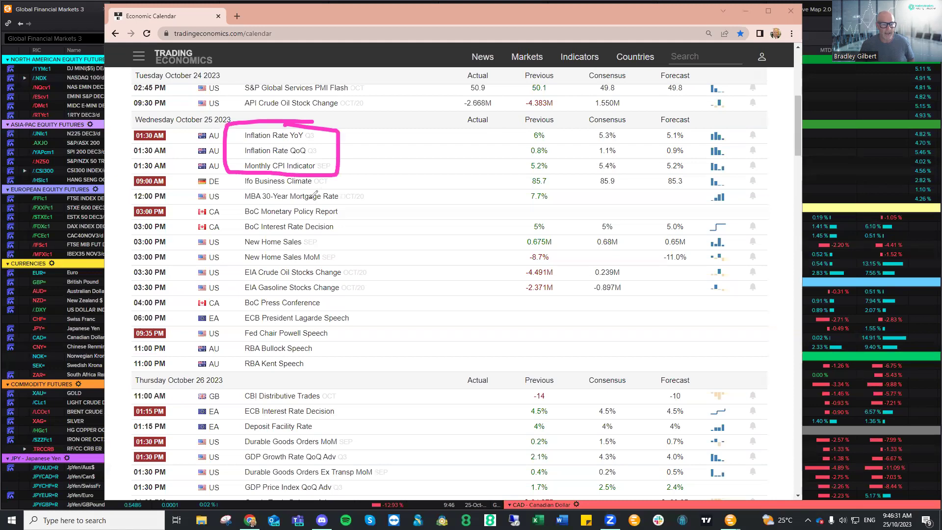
{"action": "mouse_move", "coordinate": [352, 201]}
{"action": "left_mouse_down"}
{"action": "mouse_move", "coordinate": [332, 201]}
{"action": "mouse_move", "coordinate": [343, 232]}
{"action": "mouse_move", "coordinate": [223, 234]}
{"action": "mouse_move", "coordinate": [265, 204]}
{"action": "mouse_move", "coordinate": [344, 205]}
{"action": "left_mouse_up"}
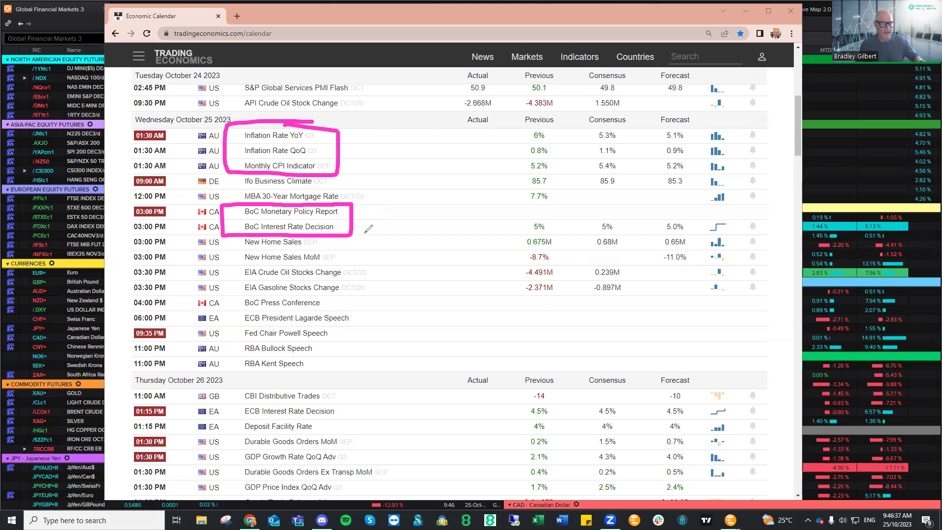
{"action": "mouse_move", "coordinate": [592, 217]}
{"action": "left_mouse_down"}
{"action": "mouse_move", "coordinate": [619, 230]}
{"action": "mouse_move", "coordinate": [599, 222]}
{"action": "left_mouse_up"}
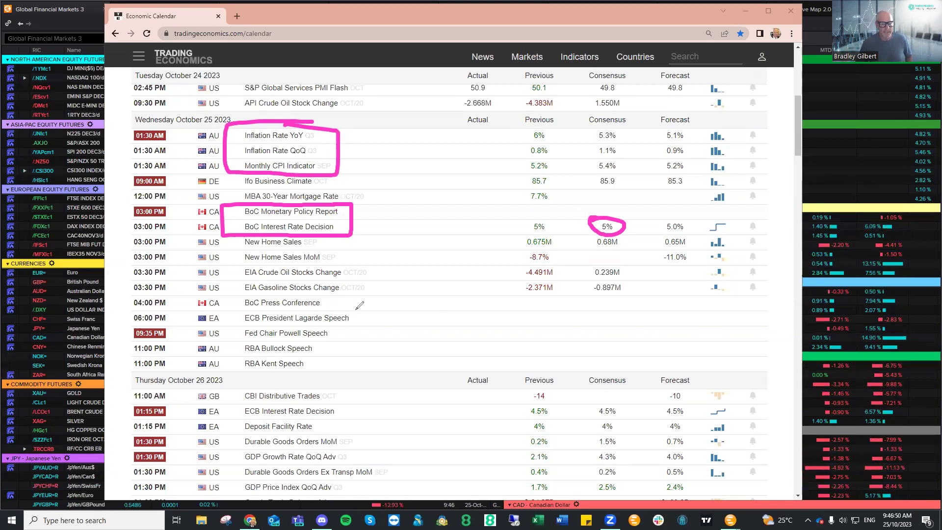
{"action": "mouse_move", "coordinate": [334, 309]}
{"action": "left_mouse_down"}
{"action": "mouse_move", "coordinate": [357, 336]}
{"action": "mouse_move", "coordinate": [320, 343]}
{"action": "left_mouse_up"}
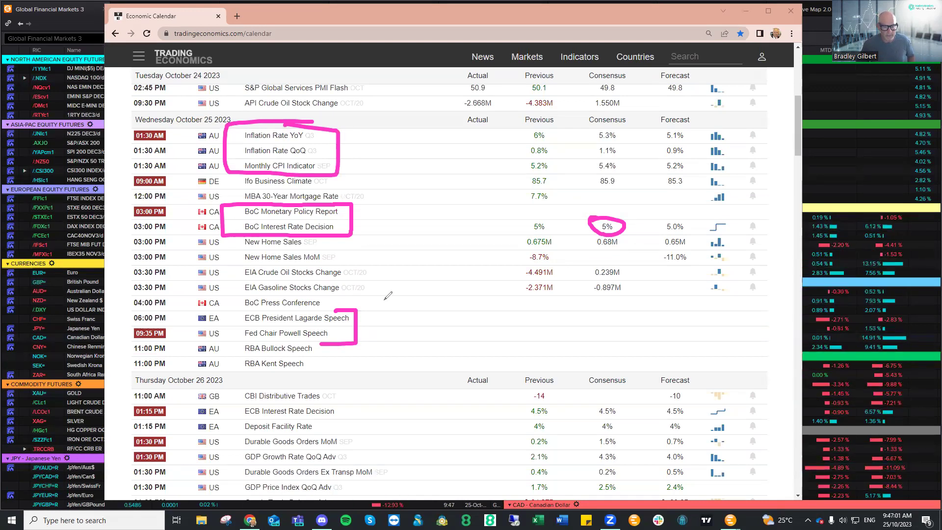
{"action": "mouse_move", "coordinate": [383, 298]}
{"action": "left_mouse_down"}
{"action": "mouse_move", "coordinate": [402, 281]}
{"action": "mouse_move", "coordinate": [415, 286]}
{"action": "left_mouse_up"}
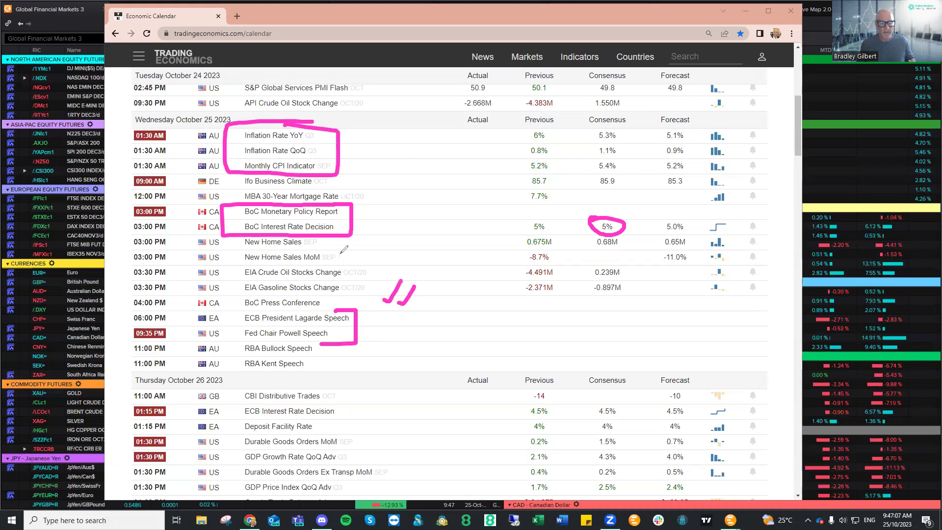
{"action": "mouse_move", "coordinate": [359, 251]}
{"action": "left_mouse_down"}
{"action": "mouse_move", "coordinate": [322, 252]}
{"action": "mouse_move", "coordinate": [338, 258]}
{"action": "left_mouse_up"}
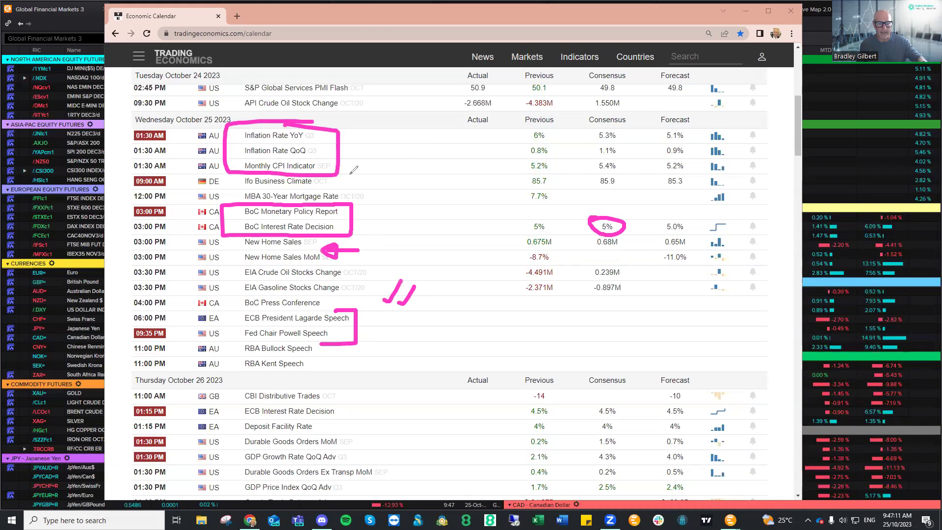
{"action": "left_click_drag", "start_coordinate": [341, 143], "coordinate": [411, 98]}
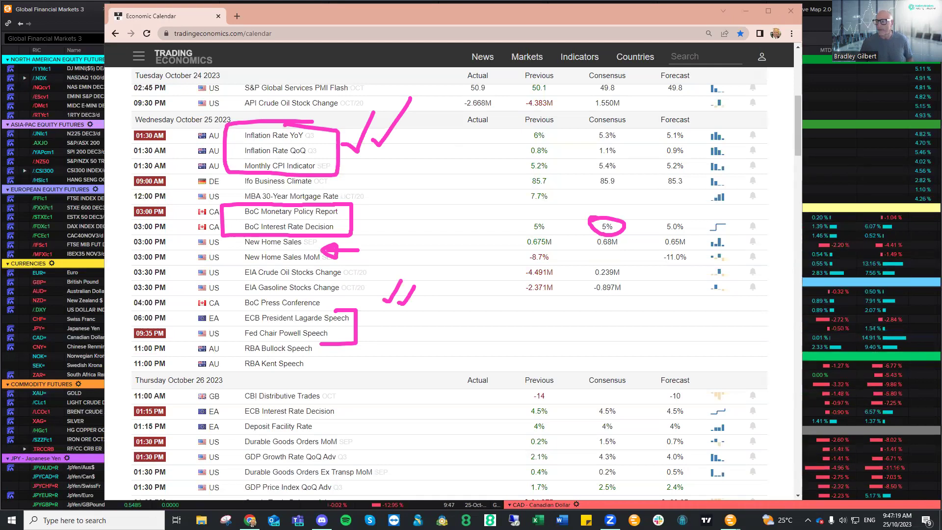
{"action": "key", "text": "Escape"}
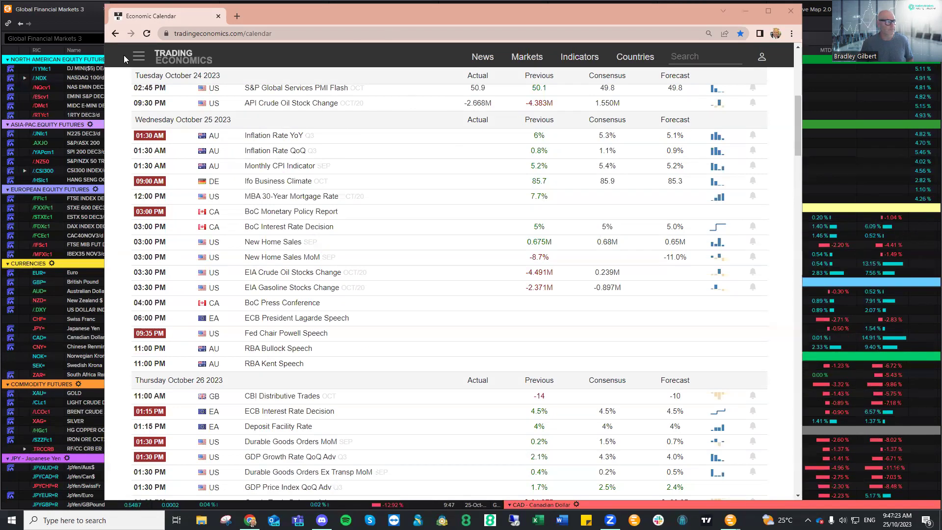
- Bring up the AUD overview charts and arrow the hourly and daily AUD= declines, circling the daily timeframe
{"action": "left_click", "coordinate": [742, 10]}
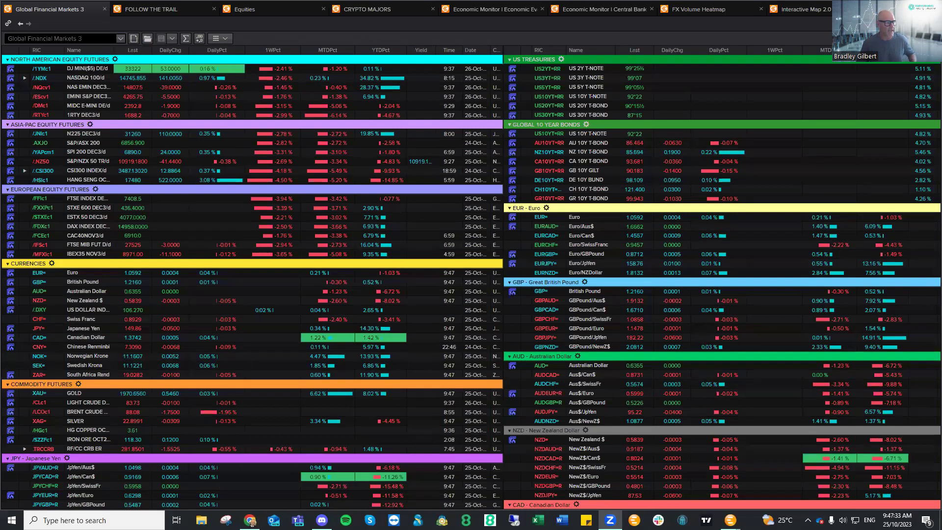
{"action": "left_click", "coordinate": [789, 10]}
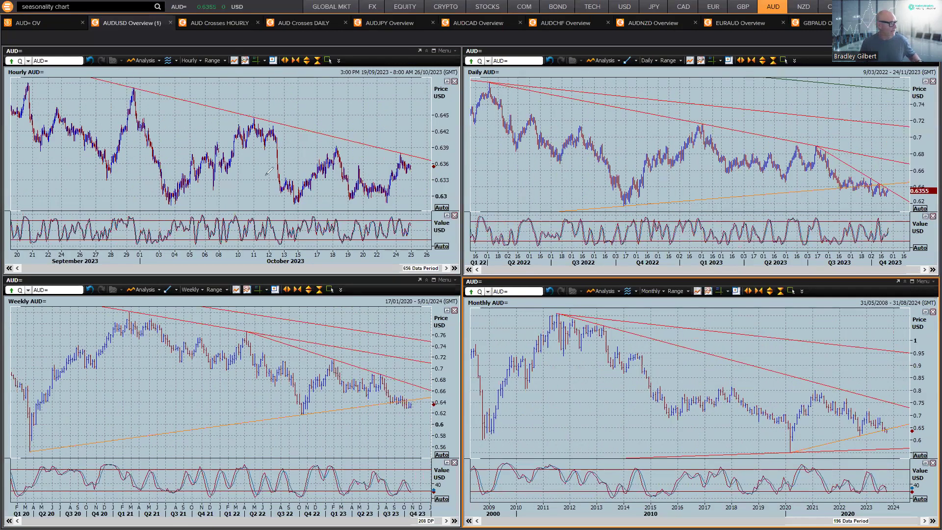
{"action": "mouse_move", "coordinate": [128, 129]}
{"action": "left_mouse_down"}
{"action": "mouse_move", "coordinate": [286, 148]}
{"action": "mouse_move", "coordinate": [260, 156]}
{"action": "left_mouse_up"}
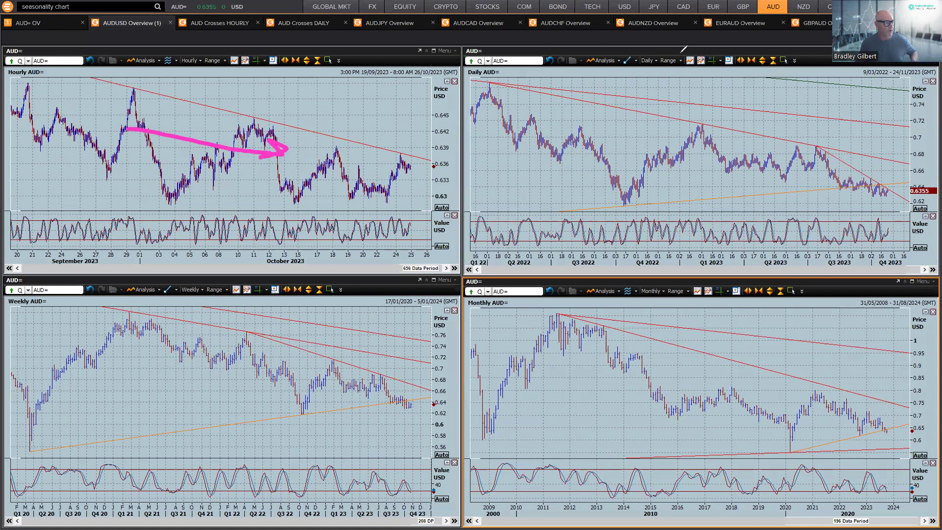
{"action": "left_click_drag", "start_coordinate": [652, 48], "coordinate": [619, 72]}
{"action": "left_click_drag", "start_coordinate": [683, 65], "coordinate": [673, 53]}
{"action": "mouse_move", "coordinate": [807, 157]}
{"action": "left_mouse_down"}
{"action": "mouse_move", "coordinate": [863, 182]}
{"action": "mouse_move", "coordinate": [849, 189]}
{"action": "left_mouse_up"}
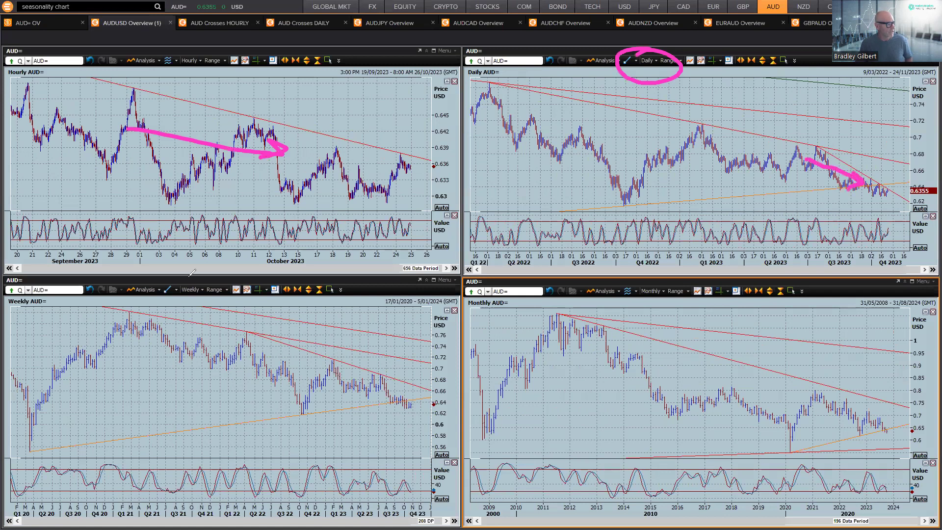
- Circle the weekly and monthly timeframes, arrow their declines, then go to AUD Crosses Hourly
{"action": "mouse_move", "coordinate": [178, 284]}
{"action": "left_mouse_down"}
{"action": "mouse_move", "coordinate": [225, 287]}
{"action": "mouse_move", "coordinate": [180, 273]}
{"action": "left_mouse_up"}
{"action": "mouse_move", "coordinate": [637, 281]}
{"action": "left_mouse_down"}
{"action": "mouse_move", "coordinate": [657, 309]}
{"action": "mouse_move", "coordinate": [566, 314]}
{"action": "left_mouse_up"}
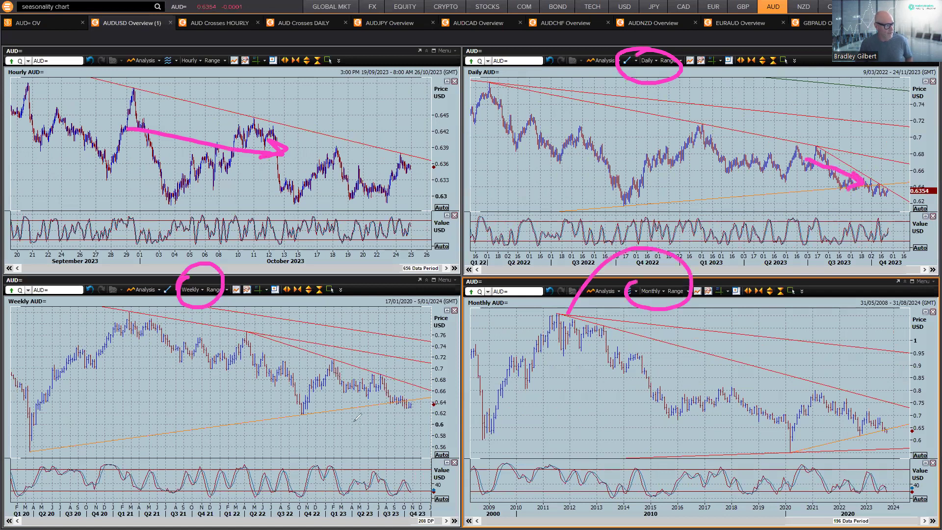
{"action": "mouse_move", "coordinate": [339, 384]}
{"action": "left_mouse_down"}
{"action": "mouse_move", "coordinate": [390, 405]}
{"action": "mouse_move", "coordinate": [379, 418]}
{"action": "left_mouse_up"}
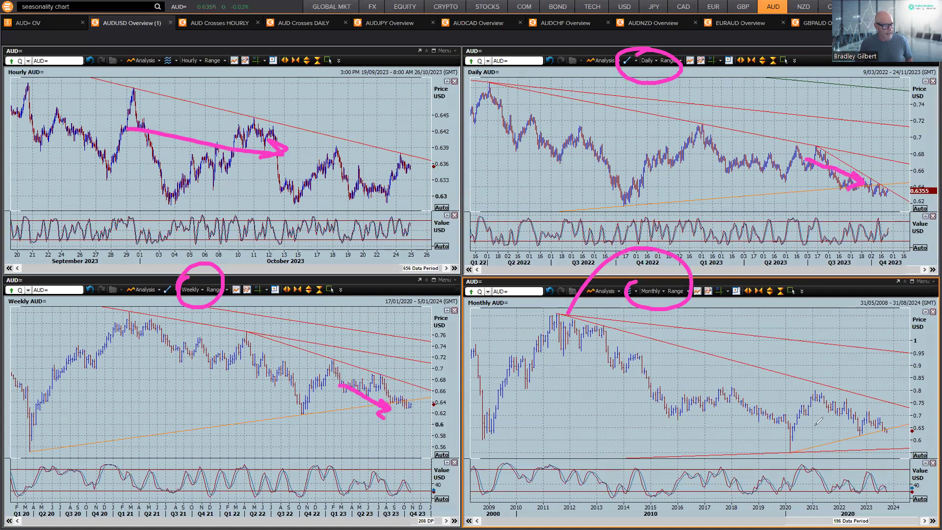
{"action": "left_click", "coordinate": [818, 408]}
{"action": "mouse_move", "coordinate": [846, 415]}
{"action": "left_mouse_down"}
{"action": "mouse_move", "coordinate": [867, 422]}
{"action": "mouse_move", "coordinate": [860, 431]}
{"action": "left_mouse_up"}
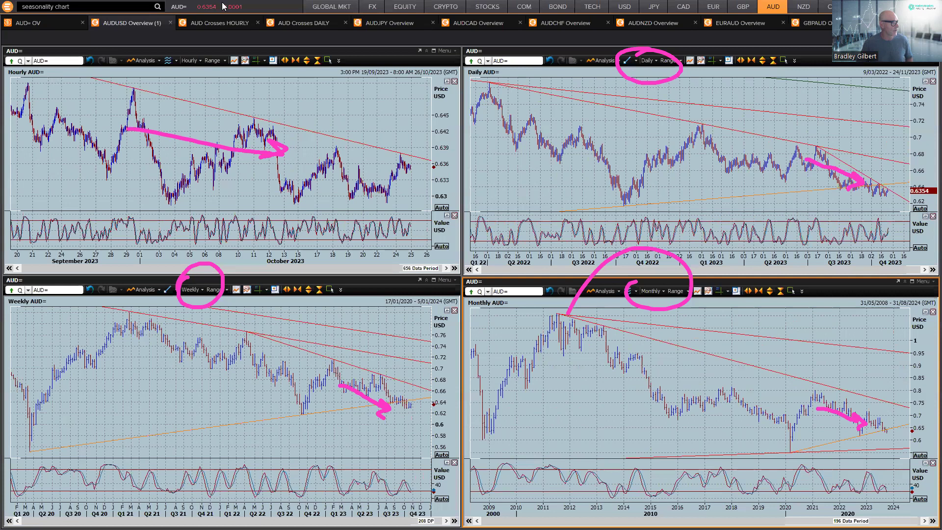
{"action": "left_click", "coordinate": [218, 23]}
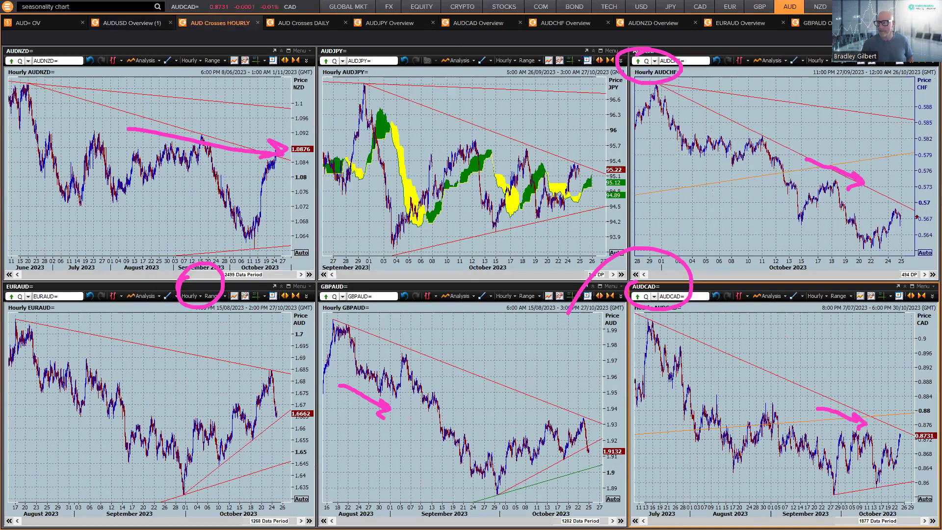
- Clear old drawings and mark up EURAUD: symbol, 1.666 price, arrow to lows, X at trendline, rising arrow
{"action": "key", "text": "Escape"}
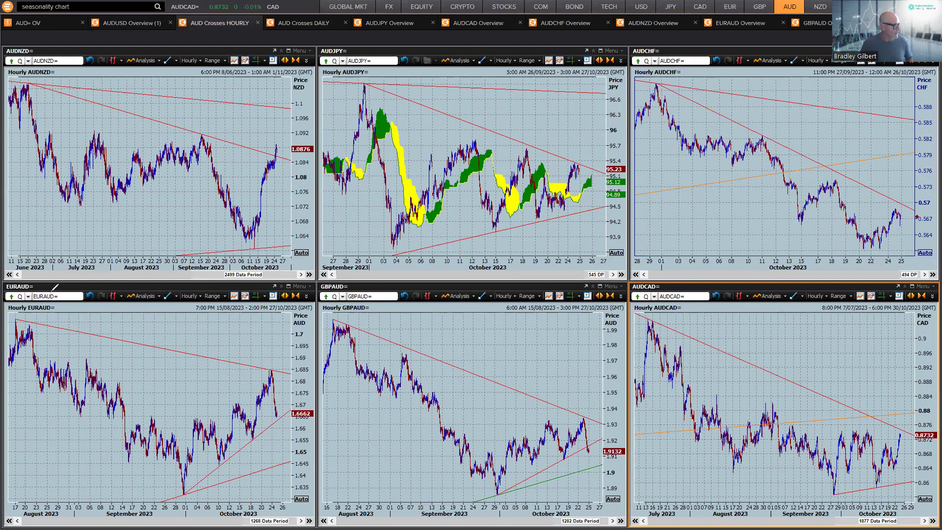
{"action": "mouse_move", "coordinate": [55, 287]}
{"action": "left_mouse_down"}
{"action": "mouse_move", "coordinate": [22, 294]}
{"action": "mouse_move", "coordinate": [73, 301]}
{"action": "mouse_move", "coordinate": [45, 278]}
{"action": "left_mouse_up"}
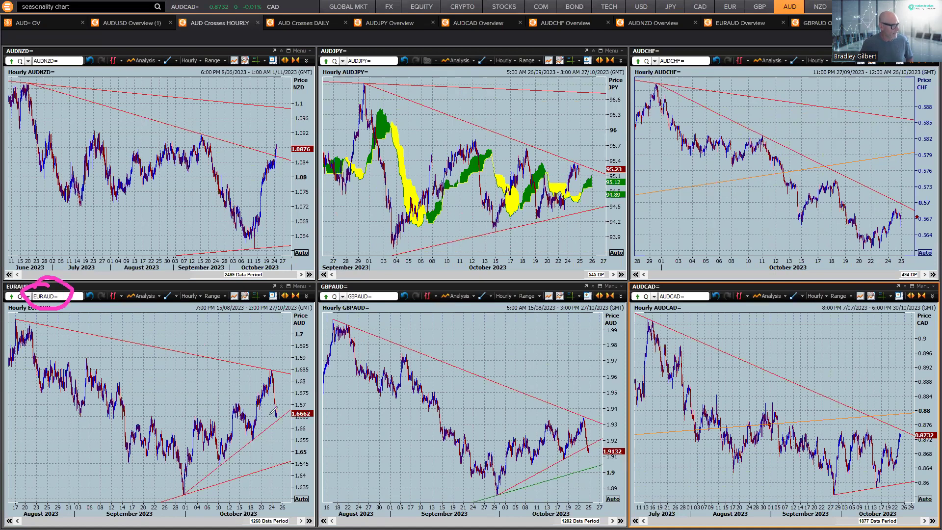
{"action": "mouse_move", "coordinate": [286, 405]}
{"action": "left_mouse_down"}
{"action": "mouse_move", "coordinate": [268, 421]}
{"action": "mouse_move", "coordinate": [271, 399]}
{"action": "left_mouse_up"}
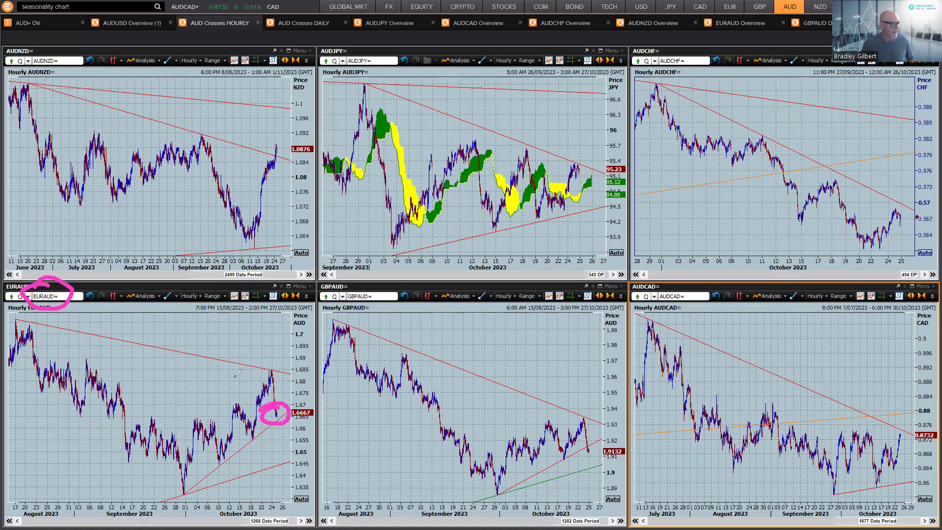
{"action": "mouse_move", "coordinate": [229, 362]}
{"action": "left_mouse_down"}
{"action": "mouse_move", "coordinate": [254, 382]}
{"action": "mouse_move", "coordinate": [256, 405]}
{"action": "left_mouse_up"}
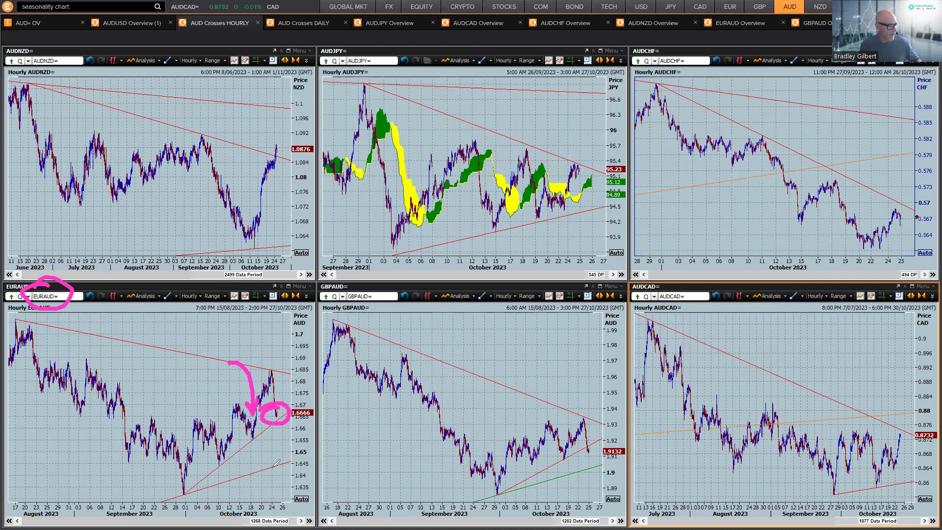
{"action": "mouse_move", "coordinate": [268, 461]}
{"action": "left_mouse_down"}
{"action": "mouse_move", "coordinate": [280, 475]}
{"action": "mouse_move", "coordinate": [269, 472]}
{"action": "left_mouse_up"}
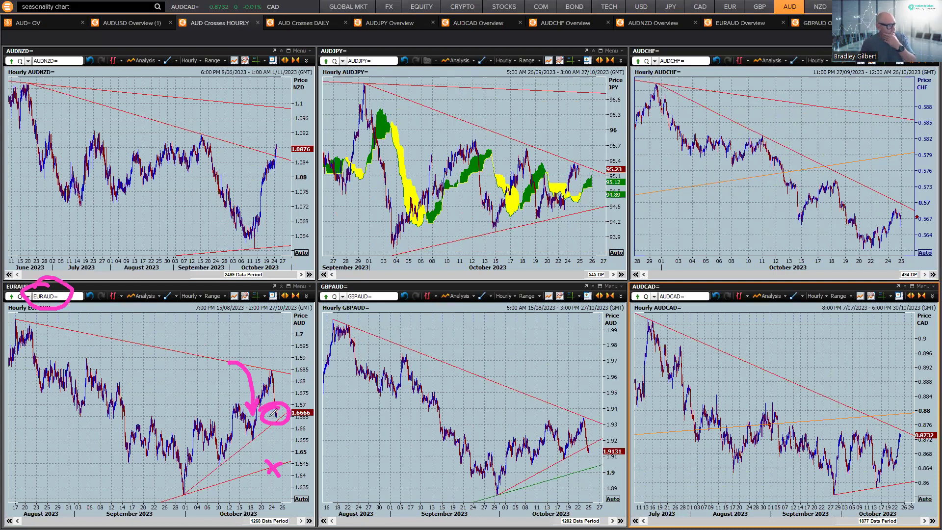
{"action": "mouse_move", "coordinate": [273, 413]}
{"action": "left_mouse_down"}
{"action": "mouse_move", "coordinate": [289, 376]}
{"action": "mouse_move", "coordinate": [299, 383]}
{"action": "mouse_move", "coordinate": [293, 390]}
{"action": "left_mouse_up"}
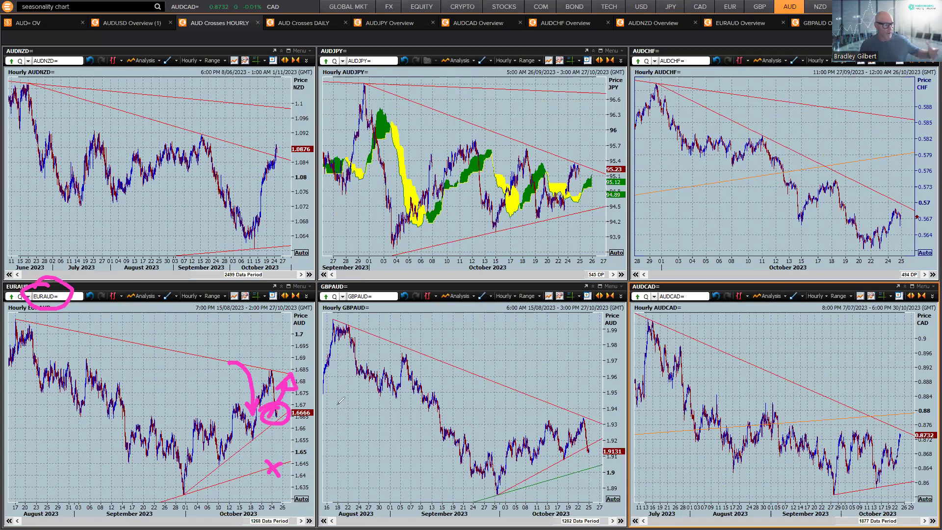
- Annotate GBPAUD, AUDCAD, AUDCHF, AUDNZD and AUDJPY with arrows, circles and an X, then erase everything
{"action": "mouse_move", "coordinate": [576, 459]}
{"action": "left_mouse_down"}
{"action": "mouse_move", "coordinate": [603, 416]}
{"action": "mouse_move", "coordinate": [605, 438]}
{"action": "left_mouse_up"}
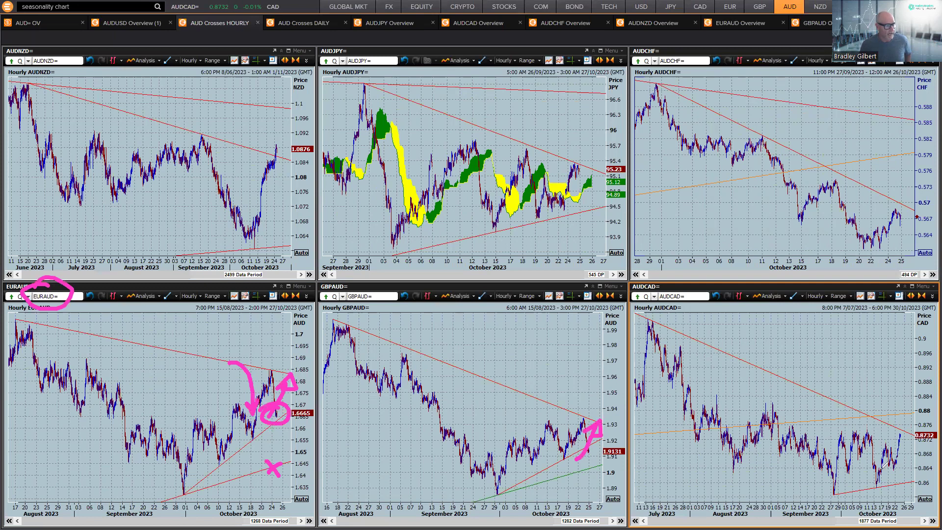
{"action": "mouse_move", "coordinate": [881, 469]}
{"action": "left_mouse_down"}
{"action": "mouse_move", "coordinate": [896, 424]}
{"action": "mouse_move", "coordinate": [915, 421]}
{"action": "mouse_move", "coordinate": [900, 417]}
{"action": "left_mouse_up"}
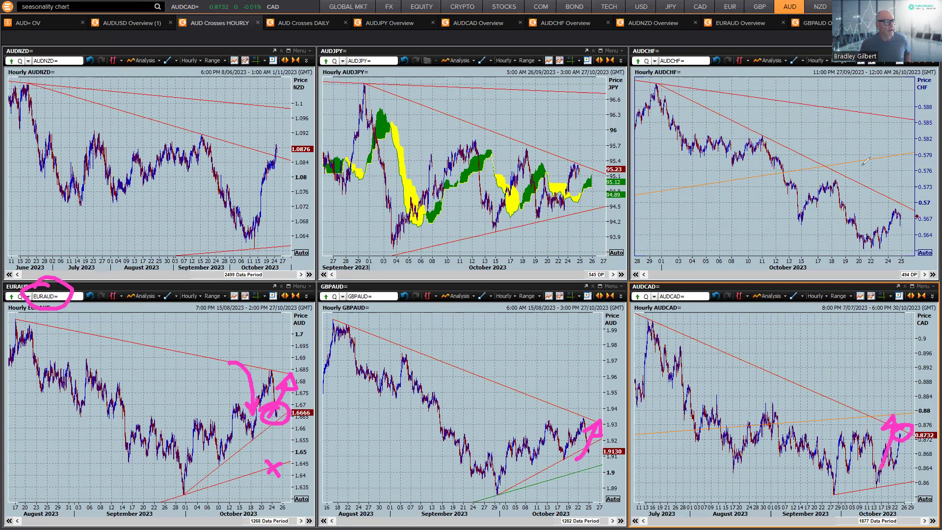
{"action": "mouse_move", "coordinate": [903, 198]}
{"action": "left_mouse_down"}
{"action": "mouse_move", "coordinate": [908, 205]}
{"action": "mouse_move", "coordinate": [905, 193]}
{"action": "left_mouse_up"}
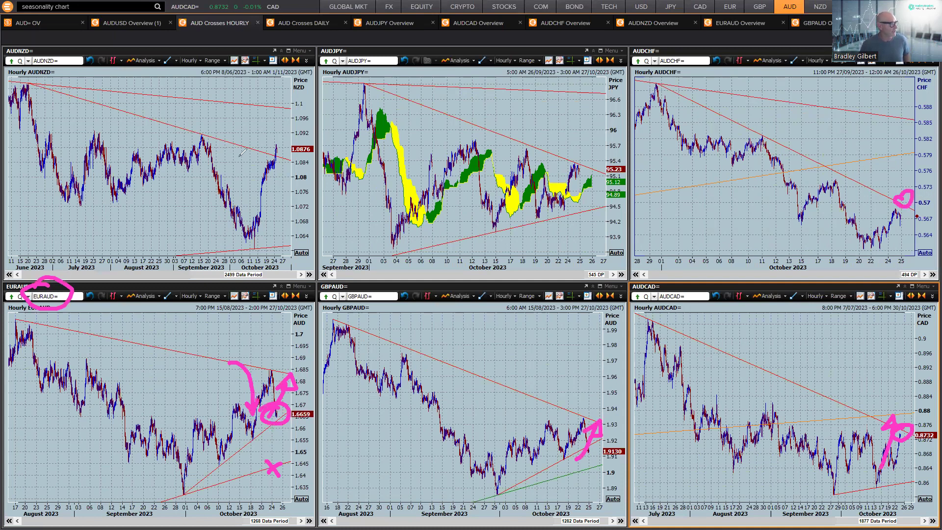
{"action": "mouse_move", "coordinate": [227, 116]}
{"action": "left_mouse_down"}
{"action": "mouse_move", "coordinate": [260, 146]}
{"action": "mouse_move", "coordinate": [230, 145]}
{"action": "left_mouse_up"}
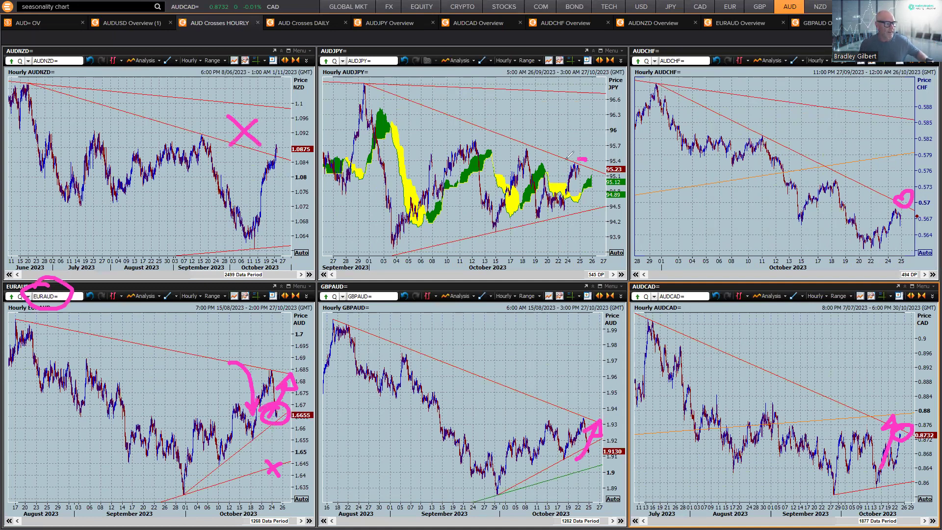
{"action": "mouse_move", "coordinate": [579, 155]}
{"action": "left_mouse_down"}
{"action": "mouse_move", "coordinate": [591, 168]}
{"action": "mouse_move", "coordinate": [594, 157]}
{"action": "left_mouse_up"}
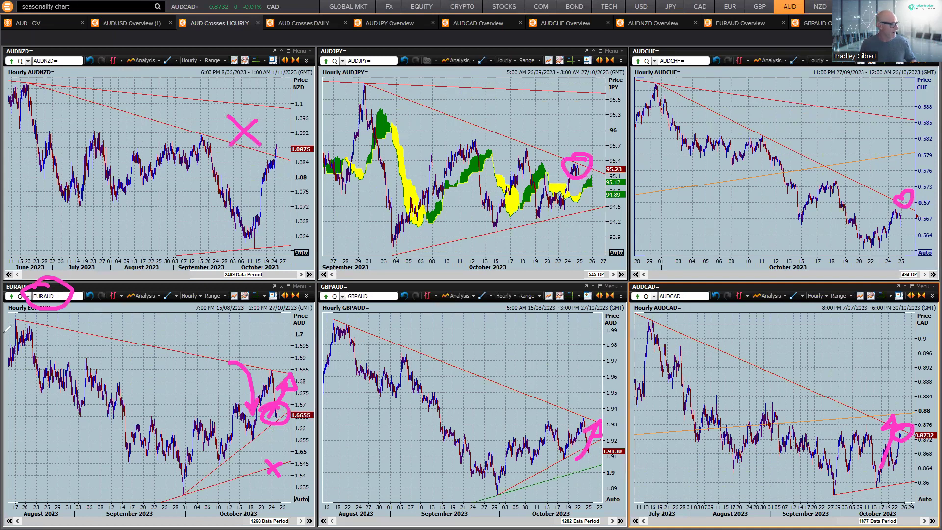
{"action": "key", "text": "e"}
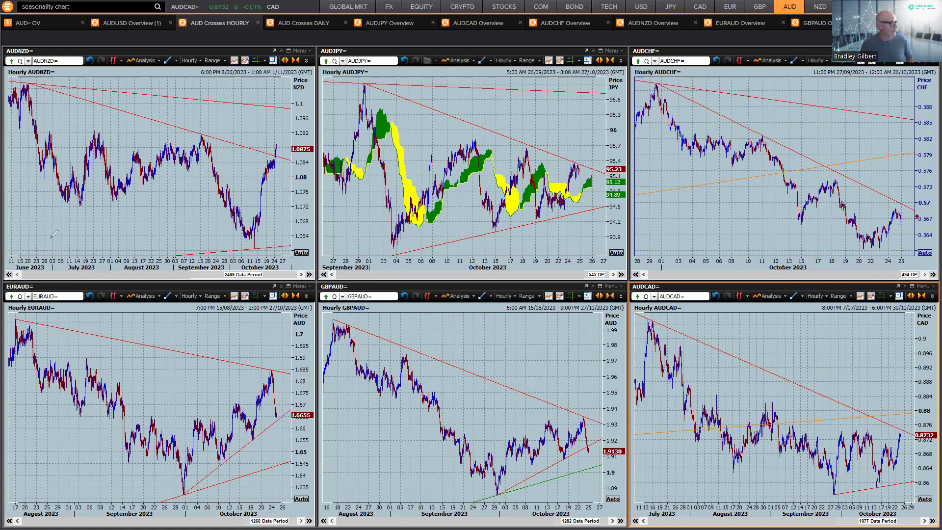
{"action": "left_click", "coordinate": [117, 24]}
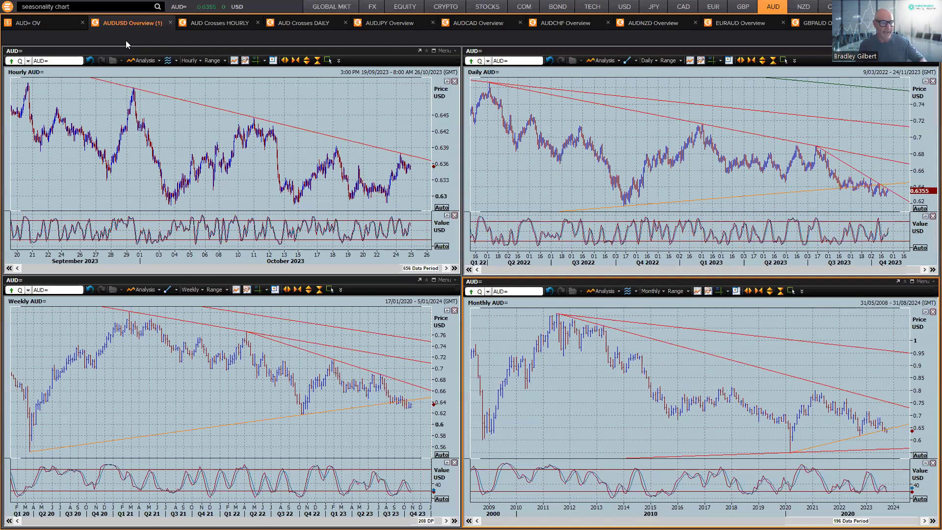
{"action": "left_click", "coordinate": [224, 23]}
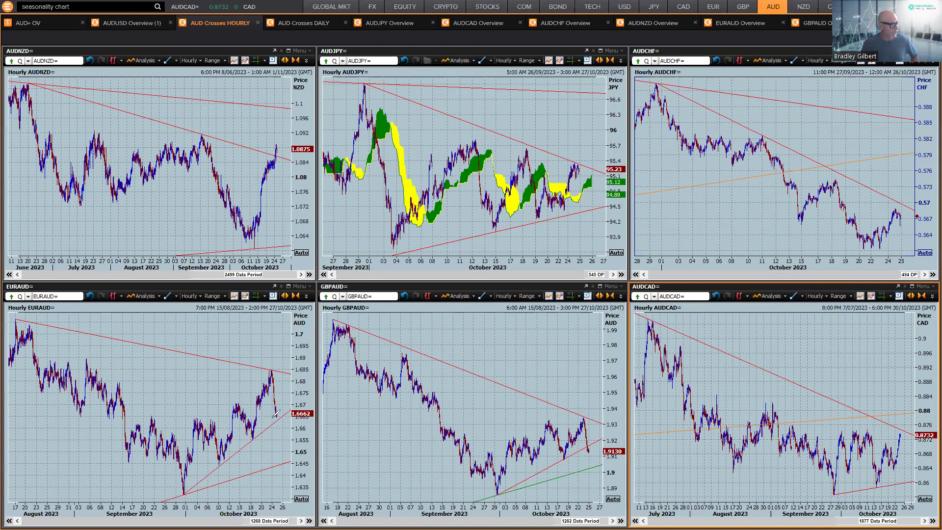
- Highlight the EURAUD 1.666/1.685 and GBPAUD 1.913/1.935 levels, then erase the highlights
{"action": "left_click_drag", "start_coordinate": [265, 418], "coordinate": [285, 418]}
{"action": "left_click_drag", "start_coordinate": [263, 370], "coordinate": [285, 371]}
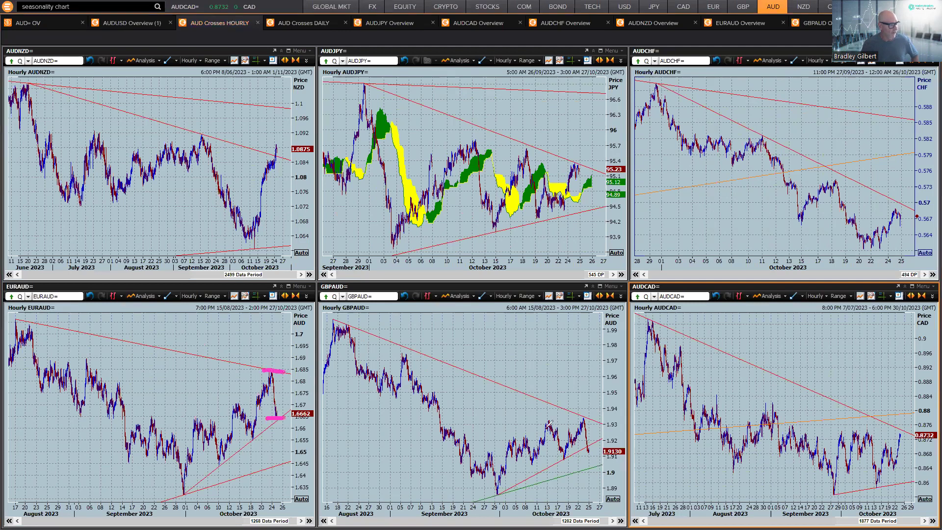
{"action": "left_click_drag", "start_coordinate": [582, 453], "coordinate": [597, 452]}
{"action": "left_click_drag", "start_coordinate": [572, 419], "coordinate": [598, 418]}
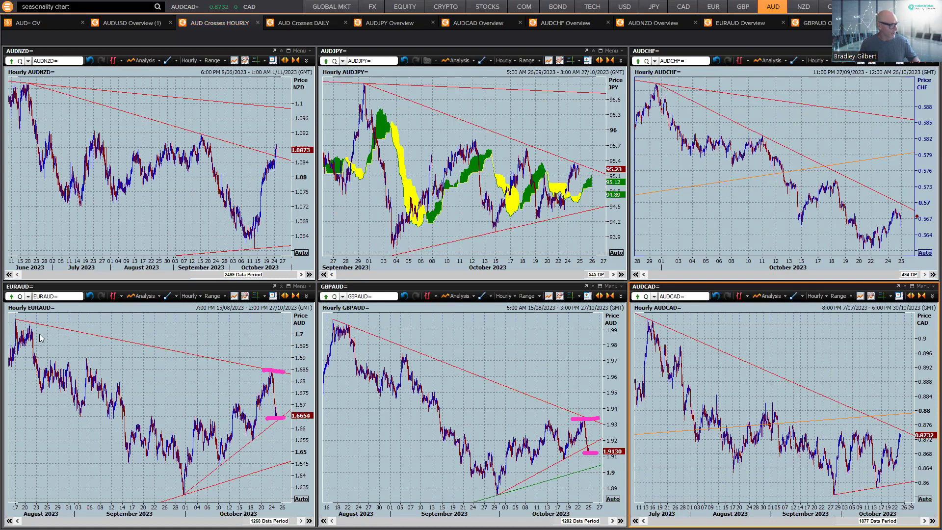
{"action": "key", "text": "e"}
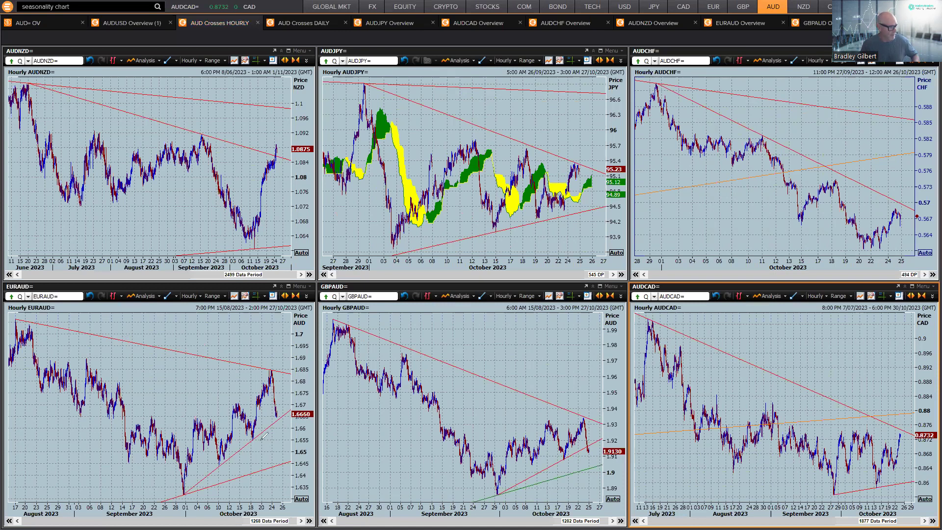
- Draw upward and downward arrows from the latest price on both the EURAUD and GBPAUD charts
{"action": "left_click_drag", "start_coordinate": [273, 420], "coordinate": [277, 461]}
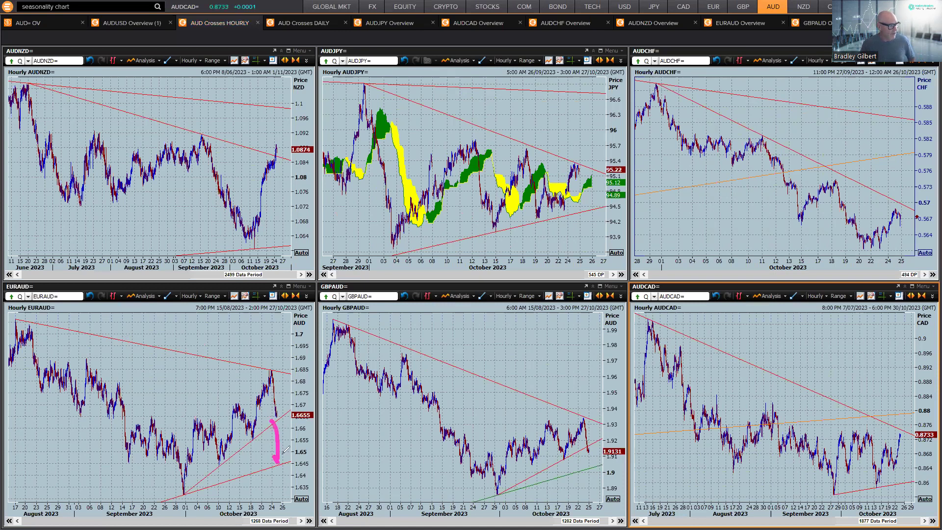
{"action": "mouse_move", "coordinate": [279, 403]}
{"action": "left_mouse_down"}
{"action": "mouse_move", "coordinate": [293, 363]}
{"action": "mouse_move", "coordinate": [305, 388]}
{"action": "left_mouse_up"}
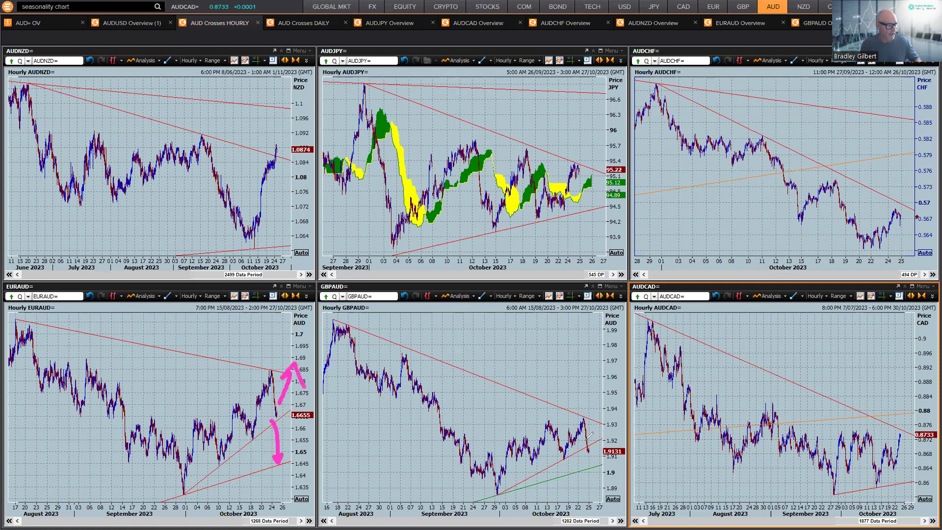
{"action": "left_click_drag", "start_coordinate": [584, 441], "coordinate": [594, 398]}
{"action": "left_click_drag", "start_coordinate": [587, 410], "coordinate": [605, 412]}
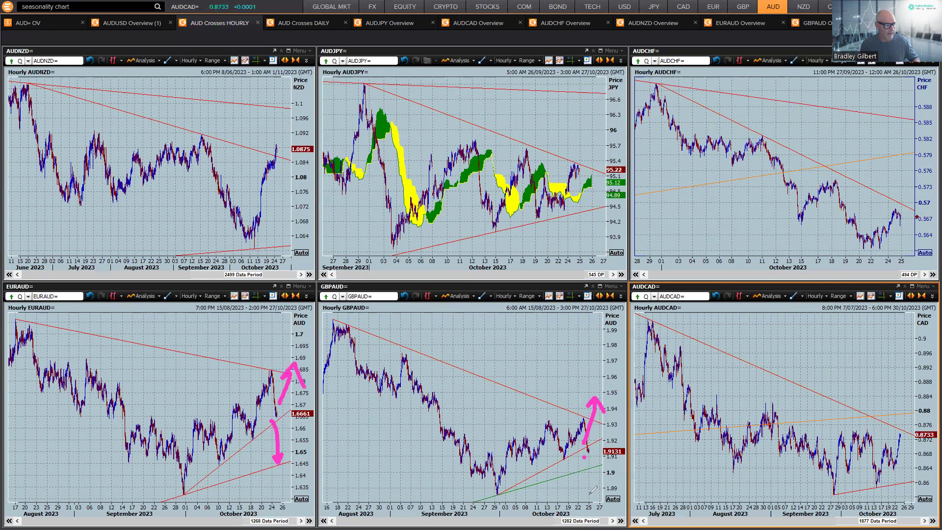
{"action": "left_click_drag", "start_coordinate": [583, 457], "coordinate": [587, 500]}
{"action": "left_click_drag", "start_coordinate": [587, 501], "coordinate": [594, 492]}
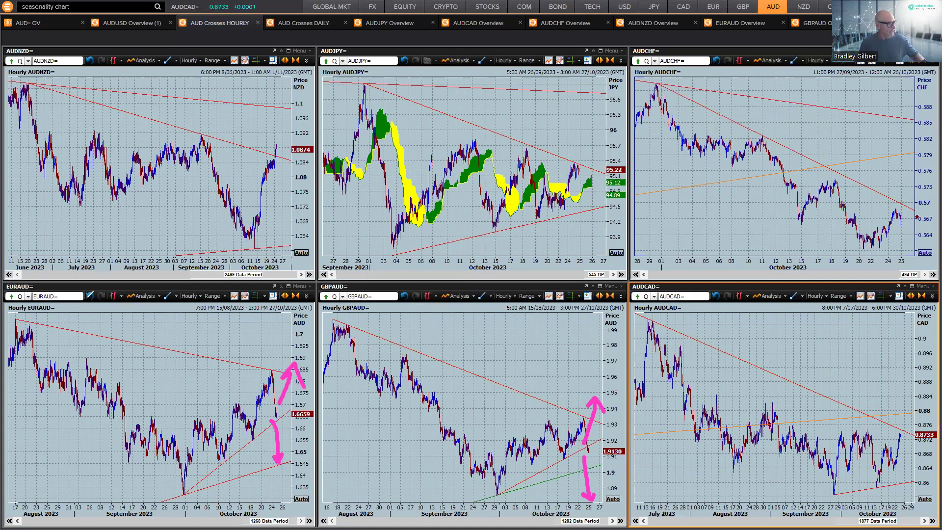
- Clear the cross-chart arrows and box the 25 Oct Australian CPI release rows
{"action": "key", "text": "Escape"}
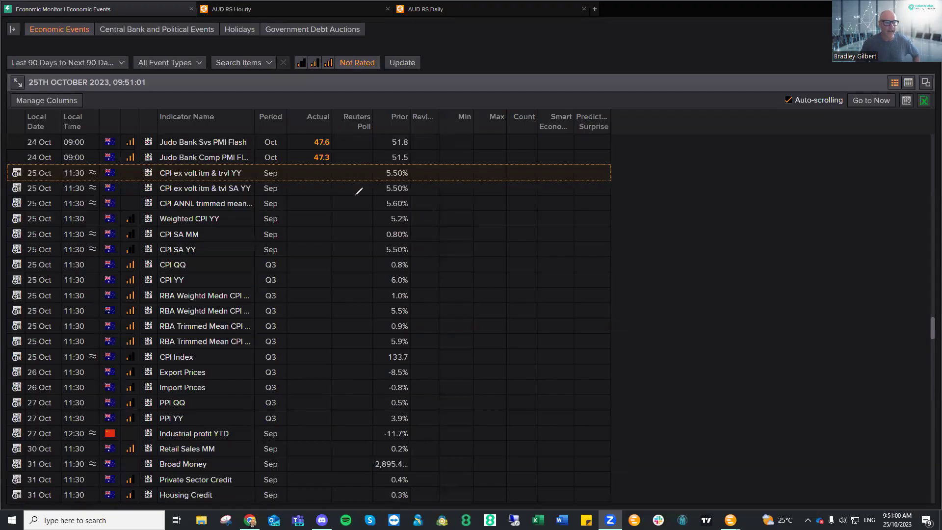
{"action": "mouse_move", "coordinate": [102, 166]}
{"action": "left_mouse_down"}
{"action": "mouse_move", "coordinate": [272, 166]}
{"action": "mouse_move", "coordinate": [272, 180]}
{"action": "left_mouse_up"}
{"action": "mouse_move", "coordinate": [275, 250]}
{"action": "left_mouse_down"}
{"action": "mouse_move", "coordinate": [269, 363]}
{"action": "mouse_move", "coordinate": [71, 372]}
{"action": "left_mouse_up"}
{"action": "mouse_move", "coordinate": [67, 316]}
{"action": "left_mouse_down"}
{"action": "mouse_move", "coordinate": [80, 168]}
{"action": "mouse_move", "coordinate": [105, 165]}
{"action": "left_mouse_up"}
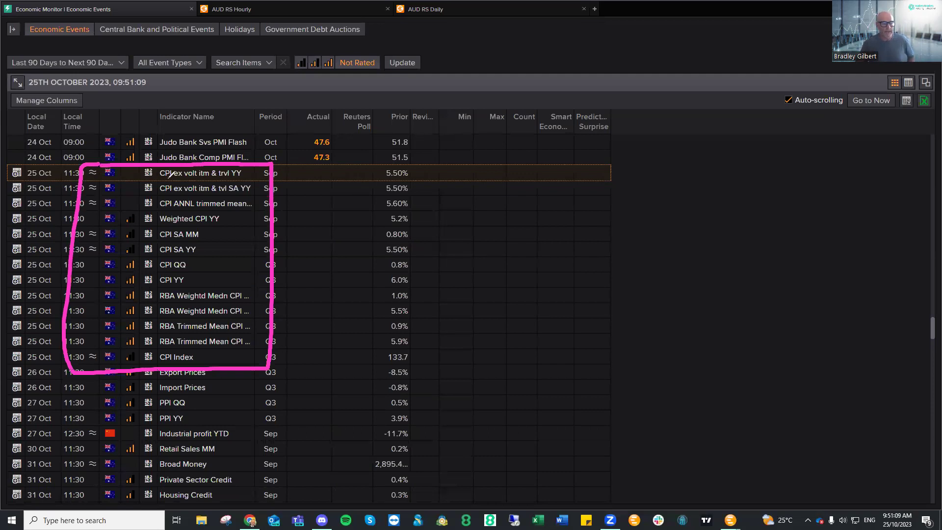
- Bracket and arrow the CPI QQ/YY, RBA median/trimmed mean and CPI ex volt rows in green
{"action": "mouse_move", "coordinate": [184, 258]}
{"action": "left_mouse_down"}
{"action": "mouse_move", "coordinate": [202, 274]}
{"action": "mouse_move", "coordinate": [182, 286]}
{"action": "left_mouse_up"}
{"action": "mouse_move", "coordinate": [247, 268]}
{"action": "left_mouse_down"}
{"action": "mouse_move", "coordinate": [214, 273]}
{"action": "mouse_move", "coordinate": [223, 263]}
{"action": "left_mouse_up"}
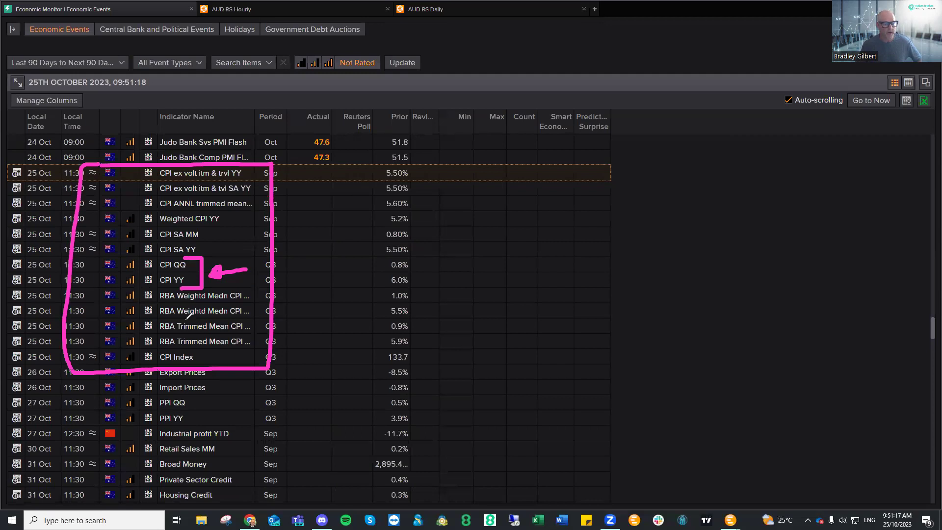
{"action": "left_click_drag", "start_coordinate": [245, 286], "coordinate": [229, 351]}
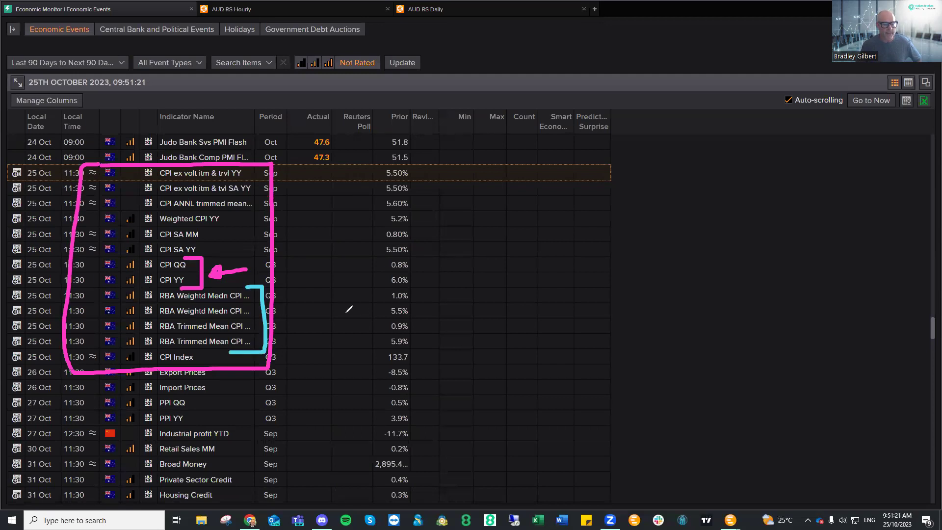
{"action": "mouse_move", "coordinate": [349, 313]}
{"action": "left_mouse_down"}
{"action": "mouse_move", "coordinate": [298, 312]}
{"action": "mouse_move", "coordinate": [320, 324]}
{"action": "left_mouse_up"}
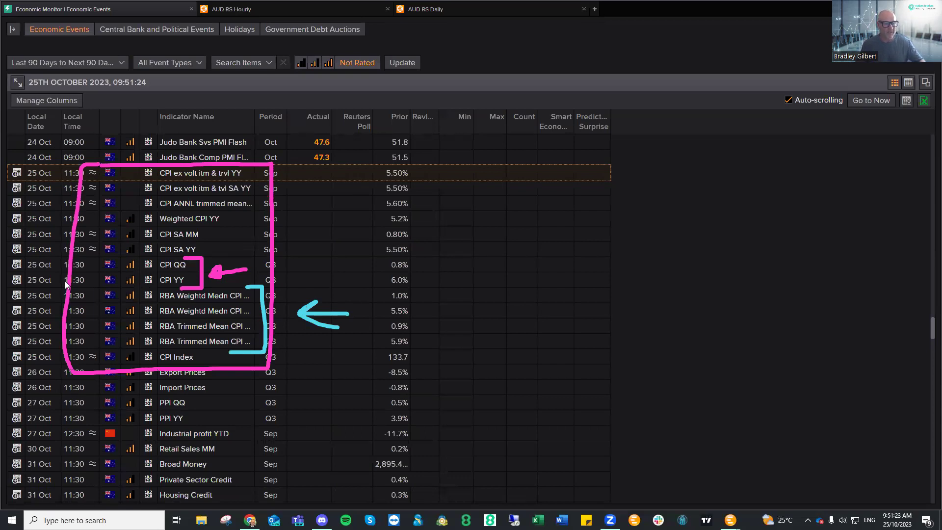
{"action": "mouse_move", "coordinate": [245, 164]}
{"action": "left_mouse_down"}
{"action": "mouse_move", "coordinate": [273, 186]}
{"action": "mouse_move", "coordinate": [251, 196]}
{"action": "left_mouse_up"}
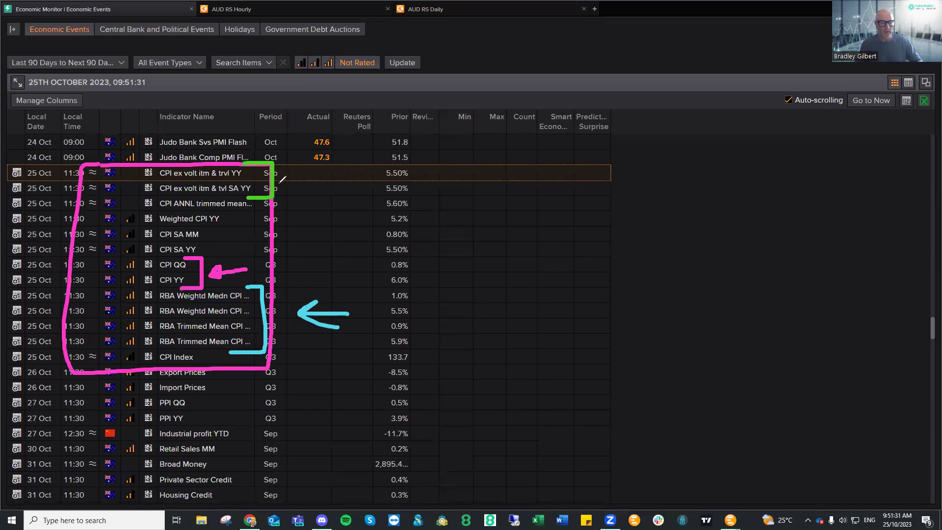
{"action": "mouse_move", "coordinate": [326, 180]}
{"action": "left_mouse_down"}
{"action": "mouse_move", "coordinate": [293, 176]}
{"action": "mouse_move", "coordinate": [314, 188]}
{"action": "left_mouse_up"}
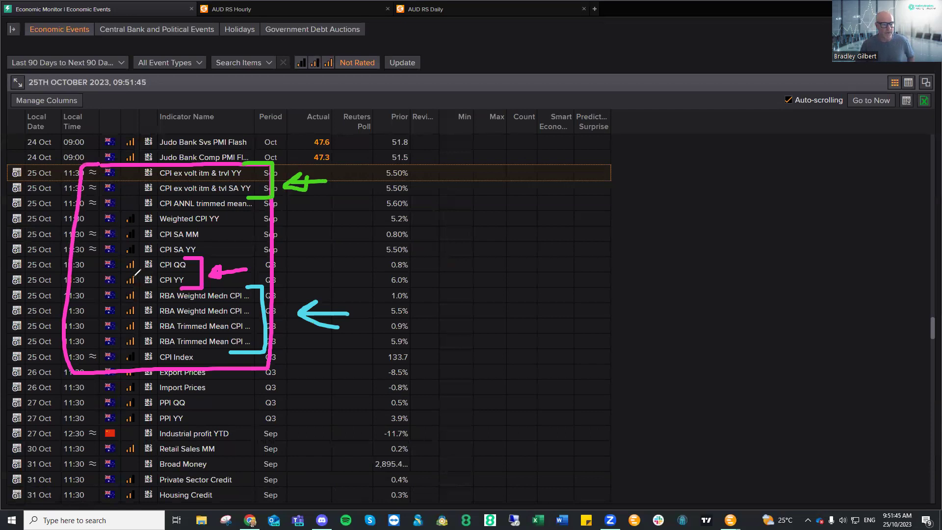
{"action": "mouse_move", "coordinate": [126, 259]}
{"action": "left_mouse_down"}
{"action": "mouse_move", "coordinate": [117, 260]}
{"action": "mouse_move", "coordinate": [103, 347]}
{"action": "mouse_move", "coordinate": [126, 349]}
{"action": "left_mouse_up"}
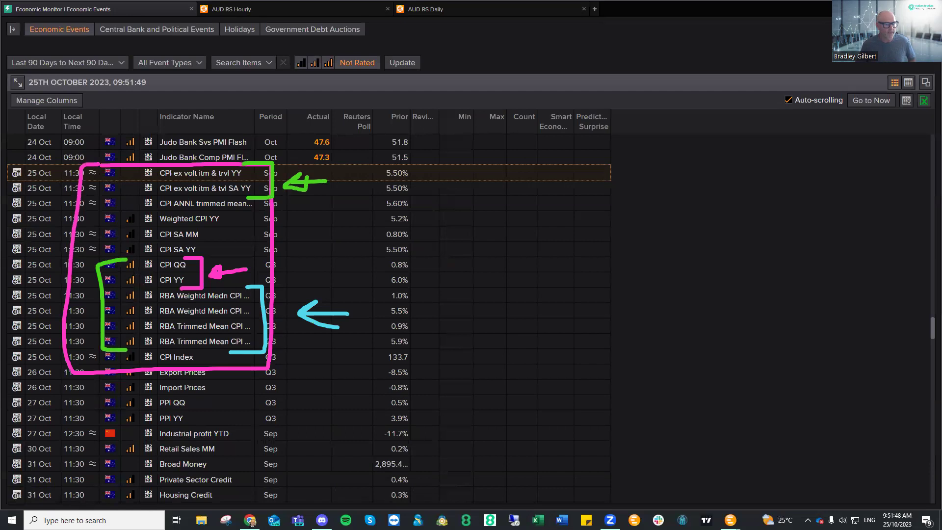
- Erase earlier markup, loop the CPI QQ–RBA Trimmed Mean rows and circle the 6.0% CPI YY prior
{"action": "key", "text": "e"}
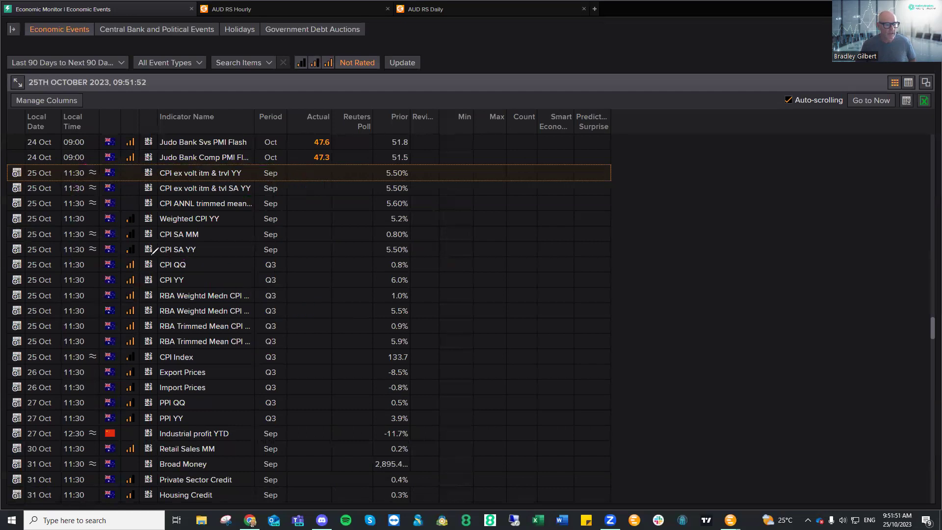
{"action": "mouse_move", "coordinate": [185, 255]}
{"action": "left_mouse_down"}
{"action": "mouse_move", "coordinate": [102, 284]}
{"action": "mouse_move", "coordinate": [101, 343]}
{"action": "mouse_move", "coordinate": [244, 350]}
{"action": "mouse_move", "coordinate": [260, 294]}
{"action": "mouse_move", "coordinate": [174, 255]}
{"action": "left_mouse_up"}
{"action": "mouse_move", "coordinate": [174, 293]}
{"action": "left_mouse_down"}
{"action": "mouse_move", "coordinate": [215, 335]}
{"action": "mouse_move", "coordinate": [194, 281]}
{"action": "mouse_move", "coordinate": [211, 286]}
{"action": "left_mouse_up"}
{"action": "left_click", "coordinate": [208, 297]}
{"action": "mouse_move", "coordinate": [415, 271]}
{"action": "left_mouse_down"}
{"action": "mouse_move", "coordinate": [382, 279]}
{"action": "mouse_move", "coordinate": [424, 281]}
{"action": "mouse_move", "coordinate": [418, 260]}
{"action": "mouse_move", "coordinate": [374, 265]}
{"action": "mouse_move", "coordinate": [401, 252]}
{"action": "left_mouse_up"}
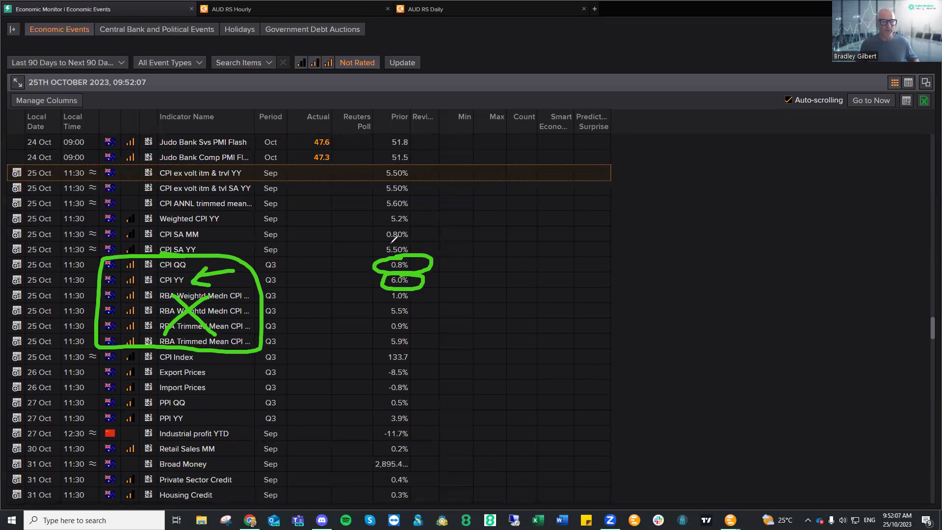
- Bracket and arrow the two CPI ex volt rows, then erase all green markup
{"action": "mouse_move", "coordinate": [251, 165]}
{"action": "left_mouse_down"}
{"action": "mouse_move", "coordinate": [266, 166]}
{"action": "mouse_move", "coordinate": [244, 192]}
{"action": "left_mouse_up"}
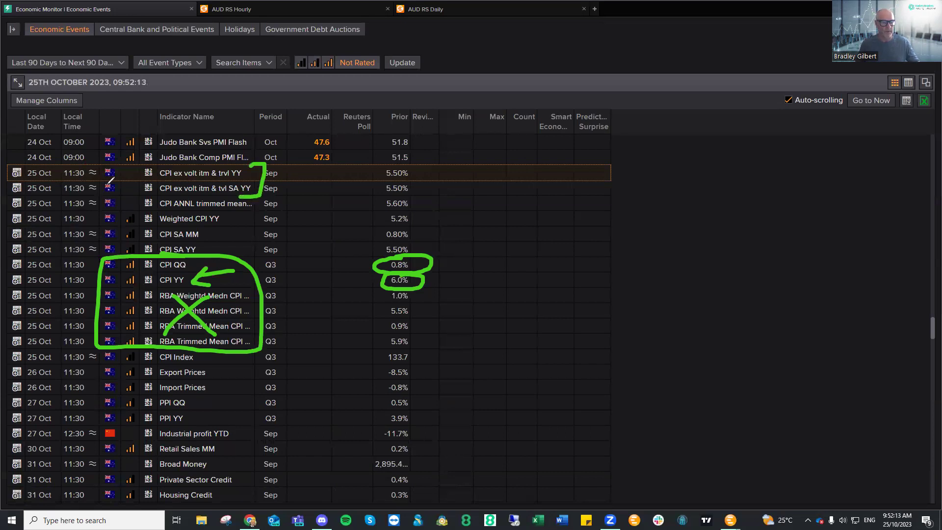
{"action": "mouse_move", "coordinate": [98, 183]}
{"action": "left_mouse_down"}
{"action": "mouse_move", "coordinate": [144, 179]}
{"action": "mouse_move", "coordinate": [131, 185]}
{"action": "left_mouse_up"}
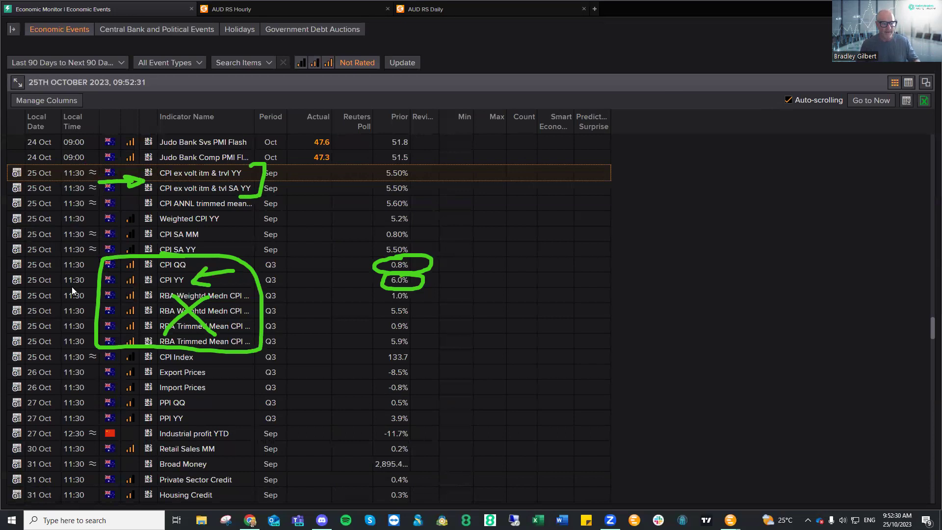
{"action": "key", "text": "Escape"}
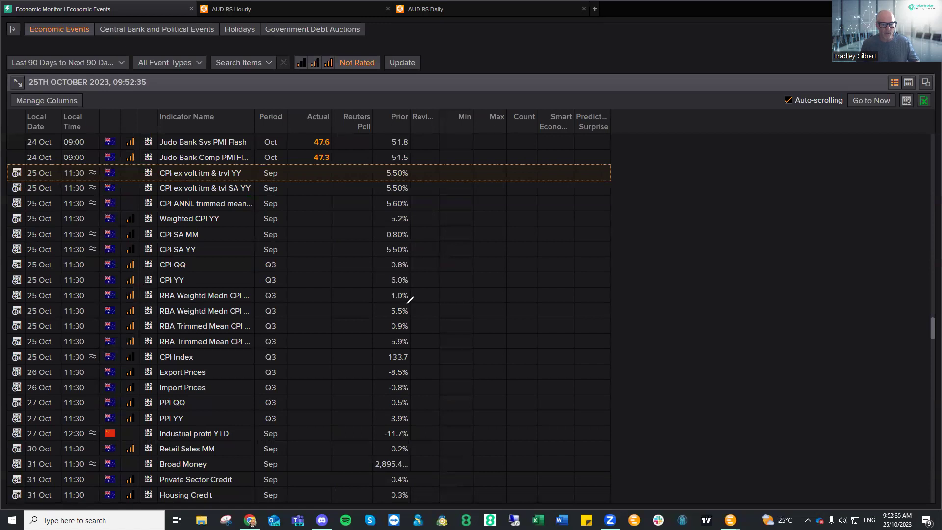
{"action": "mouse_move", "coordinate": [408, 305]}
{"action": "left_mouse_down"}
{"action": "mouse_move", "coordinate": [381, 312]}
{"action": "mouse_move", "coordinate": [404, 305]}
{"action": "mouse_move", "coordinate": [415, 314]}
{"action": "left_mouse_up"}
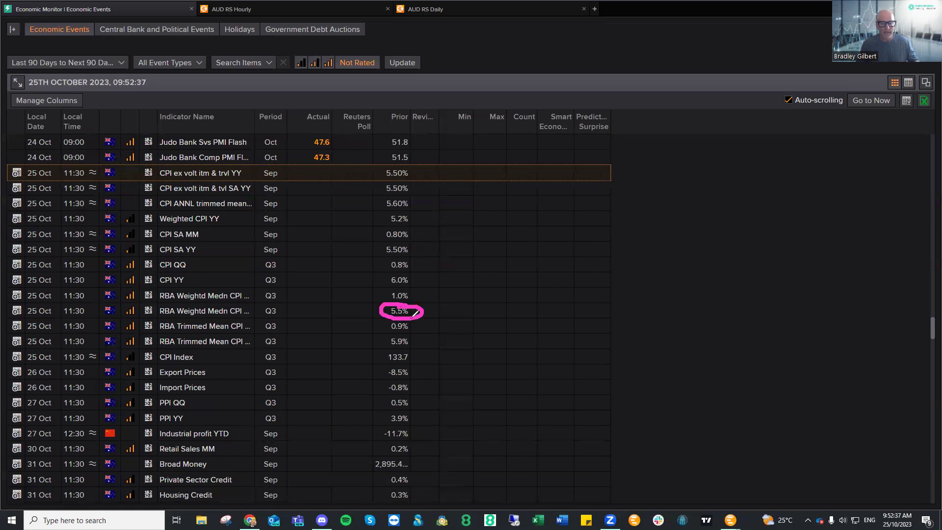
{"action": "mouse_move", "coordinate": [412, 270]}
{"action": "left_mouse_down"}
{"action": "mouse_move", "coordinate": [385, 273]}
{"action": "mouse_move", "coordinate": [406, 290]}
{"action": "mouse_move", "coordinate": [402, 271]}
{"action": "left_mouse_up"}
{"action": "mouse_move", "coordinate": [408, 181]}
{"action": "left_mouse_down"}
{"action": "mouse_move", "coordinate": [386, 178]}
{"action": "mouse_move", "coordinate": [388, 196]}
{"action": "mouse_move", "coordinate": [388, 181]}
{"action": "left_mouse_up"}
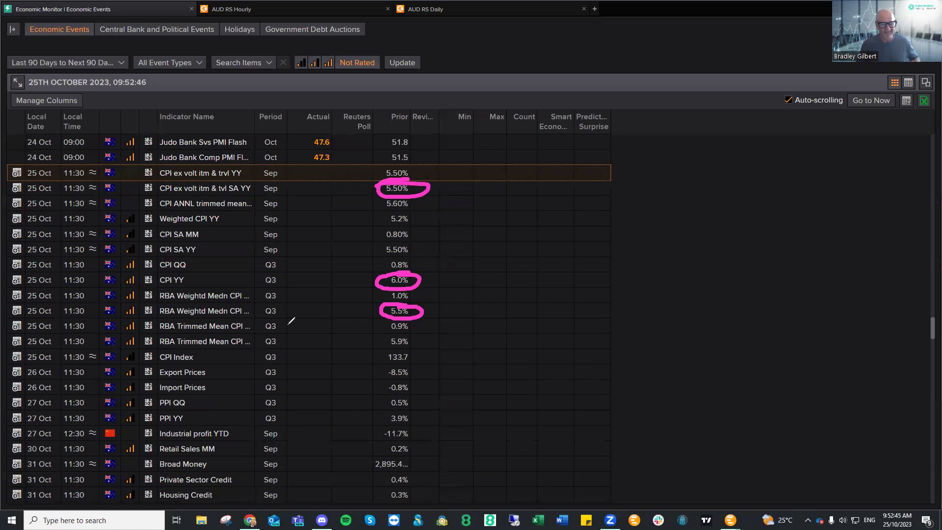
{"action": "mouse_move", "coordinate": [411, 335]}
{"action": "left_mouse_down"}
{"action": "mouse_move", "coordinate": [381, 339]}
{"action": "mouse_move", "coordinate": [421, 343]}
{"action": "mouse_move", "coordinate": [412, 335]}
{"action": "left_mouse_up"}
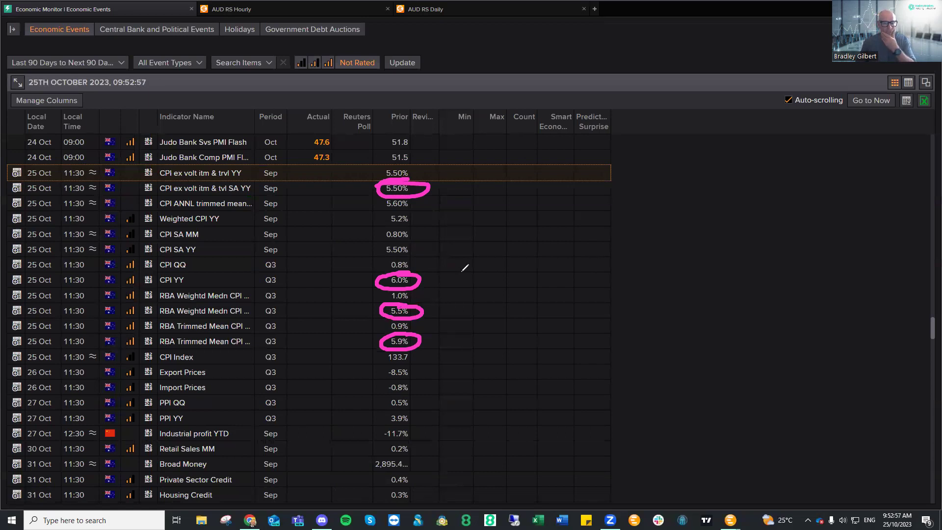
{"action": "mouse_move", "coordinate": [513, 243]}
{"action": "left_mouse_down"}
{"action": "mouse_move", "coordinate": [469, 284]}
{"action": "mouse_move", "coordinate": [476, 294]}
{"action": "left_mouse_up"}
{"action": "left_click", "coordinate": [513, 279]}
{"action": "mouse_move", "coordinate": [528, 262]}
{"action": "left_mouse_down"}
{"action": "mouse_move", "coordinate": [537, 259]}
{"action": "mouse_move", "coordinate": [529, 282]}
{"action": "mouse_move", "coordinate": [545, 284]}
{"action": "left_mouse_up"}
{"action": "left_click_drag", "start_coordinate": [560, 240], "coordinate": [555, 284]}
{"action": "mouse_move", "coordinate": [569, 272]}
{"action": "left_mouse_down"}
{"action": "mouse_move", "coordinate": [577, 275]}
{"action": "mouse_move", "coordinate": [564, 279]}
{"action": "left_mouse_up"}
{"action": "mouse_move", "coordinate": [421, 171]}
{"action": "left_mouse_down"}
{"action": "mouse_move", "coordinate": [455, 223]}
{"action": "mouse_move", "coordinate": [440, 360]}
{"action": "left_mouse_up"}
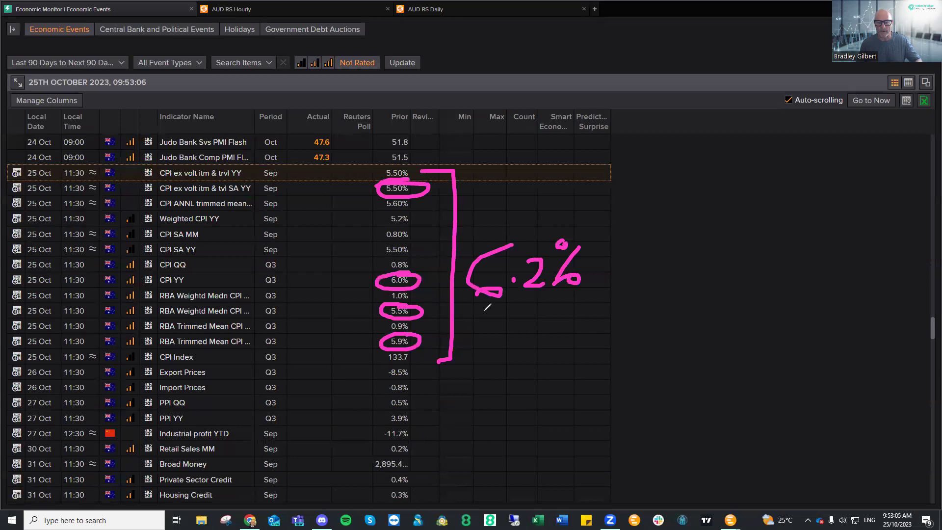
{"action": "left_click_drag", "start_coordinate": [481, 311], "coordinate": [566, 310]}
{"action": "mouse_move", "coordinate": [612, 278]}
{"action": "left_mouse_down"}
{"action": "mouse_move", "coordinate": [619, 225]}
{"action": "mouse_move", "coordinate": [633, 223]}
{"action": "mouse_move", "coordinate": [629, 238]}
{"action": "left_mouse_up"}
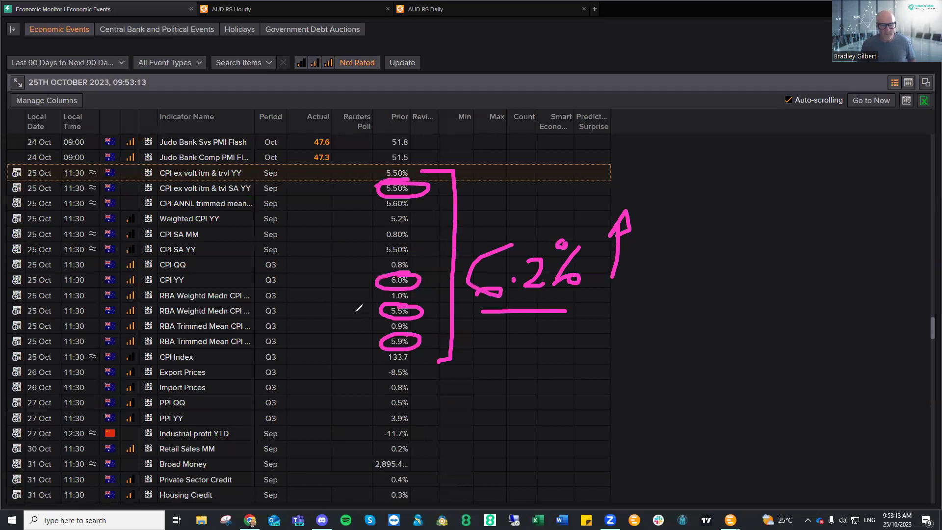
{"action": "left_click_drag", "start_coordinate": [355, 310], "coordinate": [372, 306]}
{"action": "left_click_drag", "start_coordinate": [295, 289], "coordinate": [274, 309]}
{"action": "left_click", "coordinate": [297, 306]}
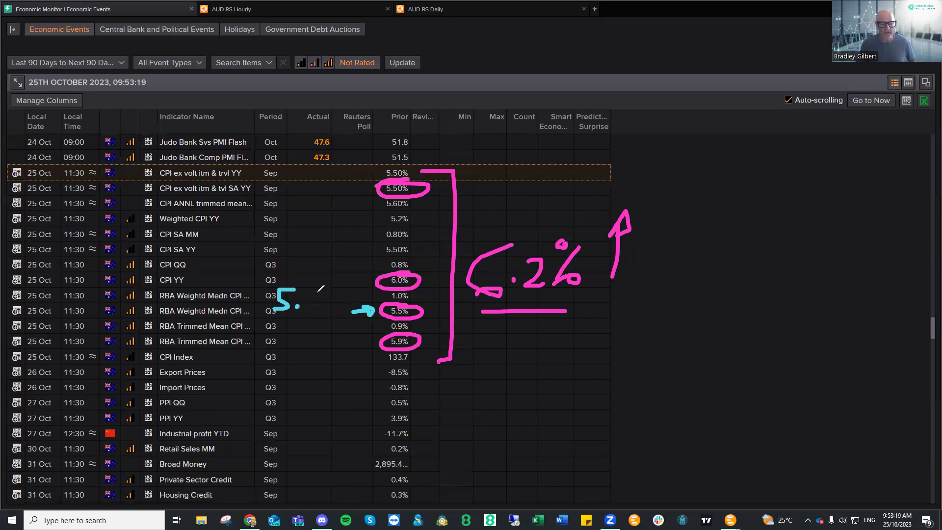
{"action": "mouse_move", "coordinate": [322, 287]}
{"action": "left_mouse_down"}
{"action": "mouse_move", "coordinate": [309, 303]}
{"action": "mouse_move", "coordinate": [334, 302]}
{"action": "mouse_move", "coordinate": [314, 318]}
{"action": "left_mouse_up"}
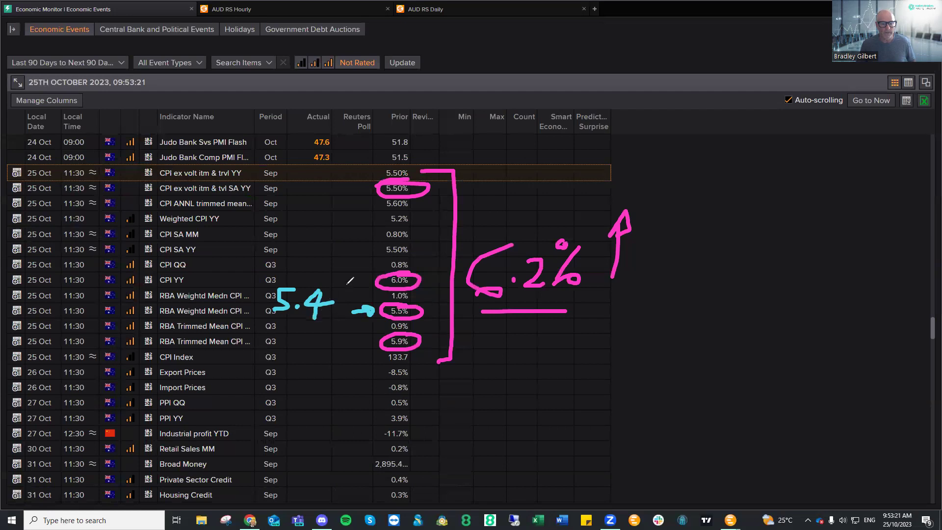
{"action": "left_click", "coordinate": [338, 283]}
{"action": "mouse_move", "coordinate": [358, 276]}
{"action": "left_mouse_down"}
{"action": "mouse_move", "coordinate": [331, 306]}
{"action": "mouse_move", "coordinate": [346, 305]}
{"action": "left_mouse_up"}
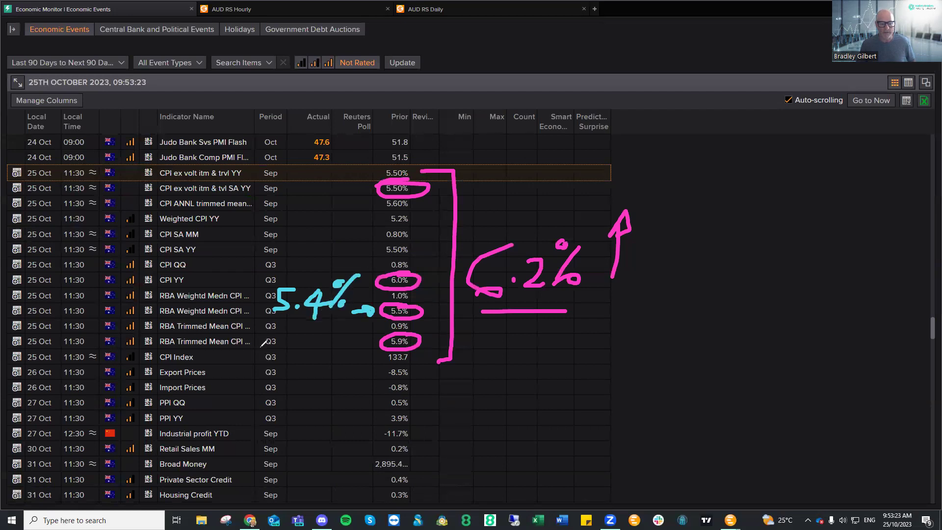
{"action": "left_click_drag", "start_coordinate": [262, 267], "coordinate": [254, 354]}
{"action": "mouse_move", "coordinate": [244, 343]}
{"action": "left_mouse_down"}
{"action": "mouse_move", "coordinate": [255, 354]}
{"action": "mouse_move", "coordinate": [259, 341]}
{"action": "left_mouse_up"}
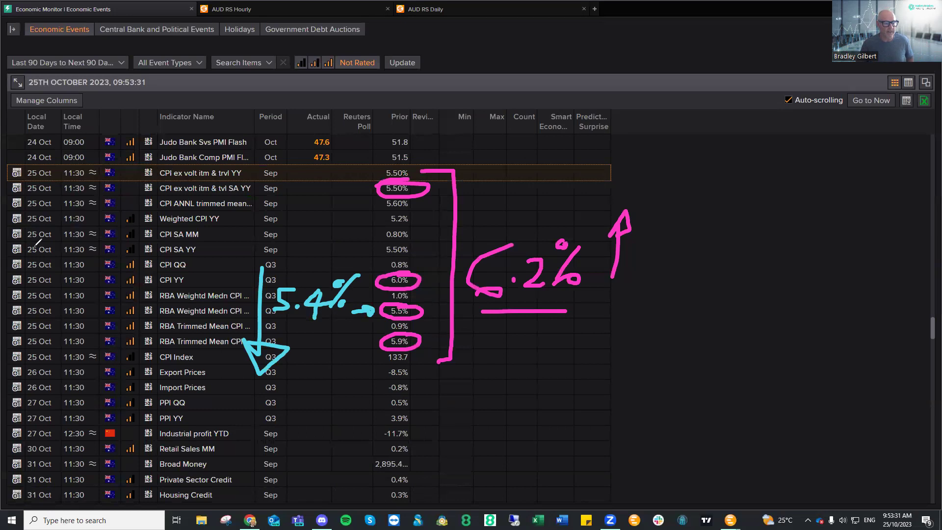
{"action": "key", "text": "Escape"}
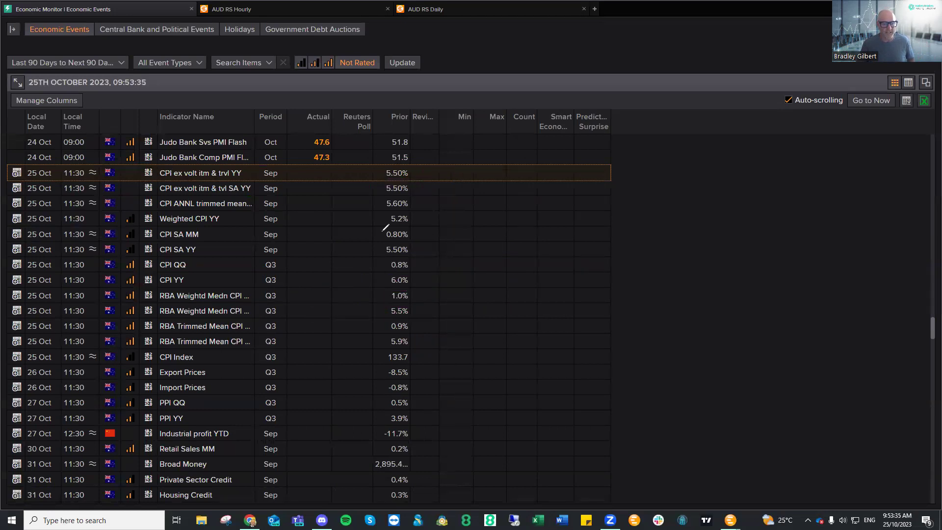
{"action": "mouse_move", "coordinate": [384, 164]}
{"action": "left_mouse_down"}
{"action": "mouse_move", "coordinate": [398, 201]}
{"action": "mouse_move", "coordinate": [384, 164]}
{"action": "mouse_move", "coordinate": [426, 170]}
{"action": "mouse_move", "coordinate": [427, 191]}
{"action": "left_mouse_up"}
{"action": "mouse_move", "coordinate": [421, 183]}
{"action": "left_mouse_down"}
{"action": "mouse_move", "coordinate": [428, 190]}
{"action": "mouse_move", "coordinate": [437, 177]}
{"action": "mouse_move", "coordinate": [456, 190]}
{"action": "left_mouse_up"}
{"action": "mouse_move", "coordinate": [449, 177]}
{"action": "left_mouse_down"}
{"action": "mouse_move", "coordinate": [459, 165]}
{"action": "mouse_move", "coordinate": [470, 189]}
{"action": "left_mouse_up"}
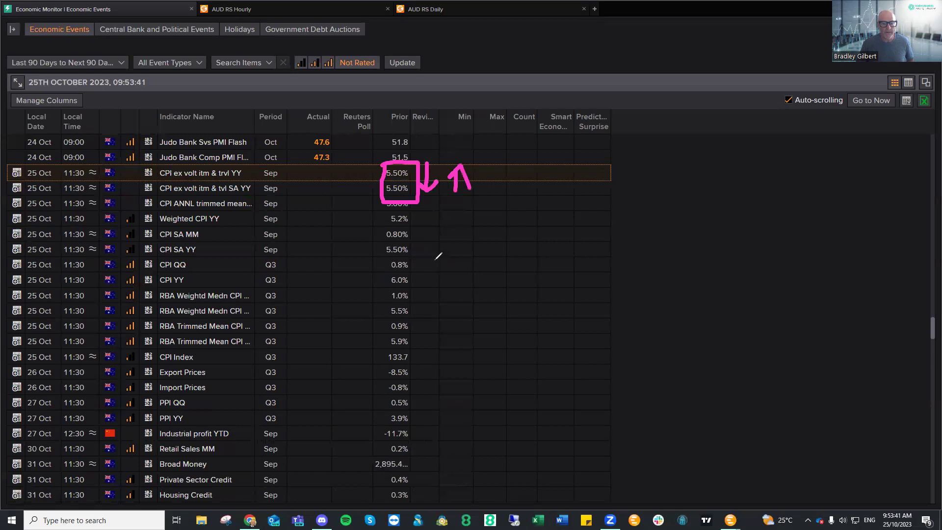
{"action": "mouse_move", "coordinate": [393, 271]}
{"action": "left_mouse_down"}
{"action": "mouse_move", "coordinate": [414, 280]}
{"action": "mouse_move", "coordinate": [412, 269]}
{"action": "mouse_move", "coordinate": [445, 288]}
{"action": "mouse_move", "coordinate": [463, 255]}
{"action": "mouse_move", "coordinate": [472, 278]}
{"action": "left_mouse_up"}
{"action": "mouse_move", "coordinate": [415, 303]}
{"action": "left_mouse_down"}
{"action": "mouse_move", "coordinate": [382, 305]}
{"action": "mouse_move", "coordinate": [422, 306]}
{"action": "mouse_move", "coordinate": [396, 349]}
{"action": "mouse_move", "coordinate": [400, 327]}
{"action": "mouse_move", "coordinate": [436, 304]}
{"action": "mouse_move", "coordinate": [450, 320]}
{"action": "left_mouse_up"}
{"action": "left_click_drag", "start_coordinate": [463, 310], "coordinate": [470, 337]}
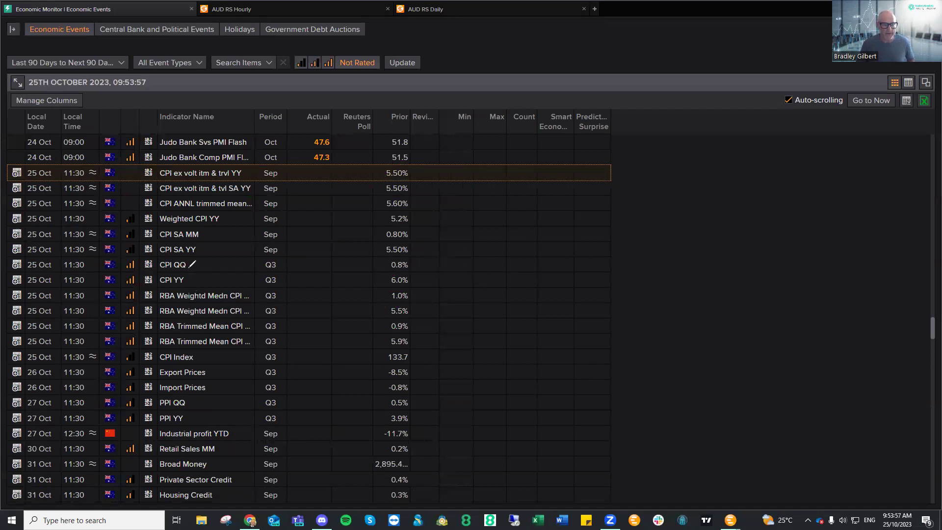
{"action": "left_click_drag", "start_coordinate": [366, 278], "coordinate": [397, 271]}
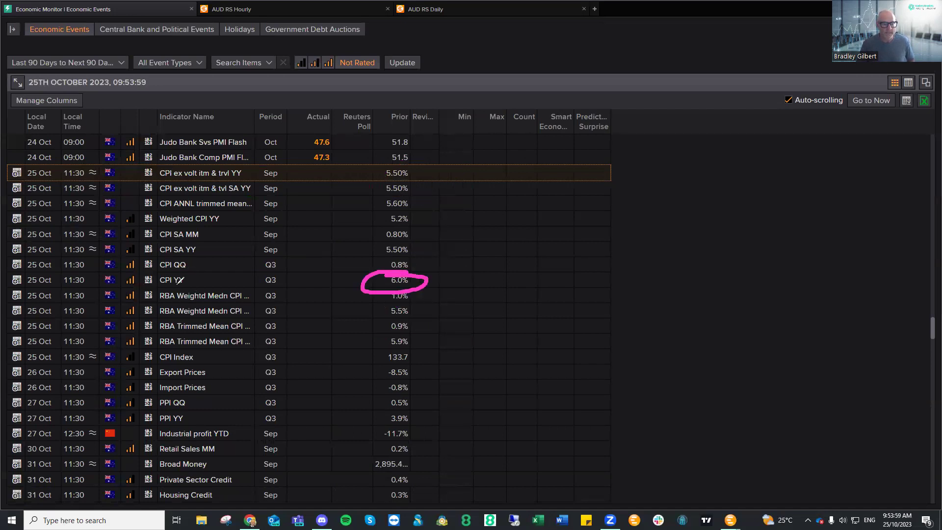
{"action": "mouse_move", "coordinate": [174, 267]}
{"action": "left_mouse_down"}
{"action": "mouse_move", "coordinate": [107, 283]}
{"action": "mouse_move", "coordinate": [147, 279]}
{"action": "left_mouse_up"}
{"action": "left_click_drag", "start_coordinate": [439, 269], "coordinate": [450, 291]}
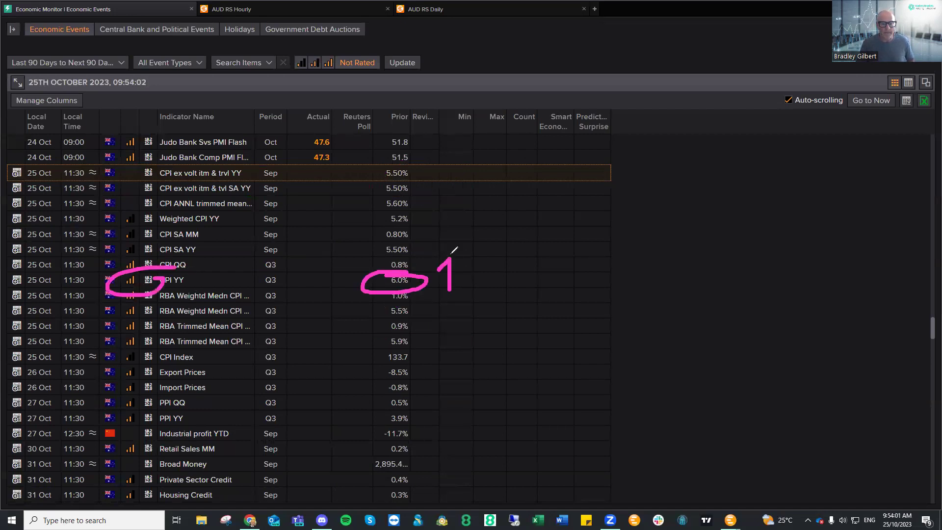
{"action": "left_click_drag", "start_coordinate": [450, 254], "coordinate": [460, 269]}
{"action": "left_click_drag", "start_coordinate": [341, 165], "coordinate": [340, 192]}
{"action": "mouse_move", "coordinate": [395, 158]}
{"action": "left_mouse_down"}
{"action": "mouse_move", "coordinate": [415, 197]}
{"action": "mouse_move", "coordinate": [388, 158]}
{"action": "left_mouse_up"}
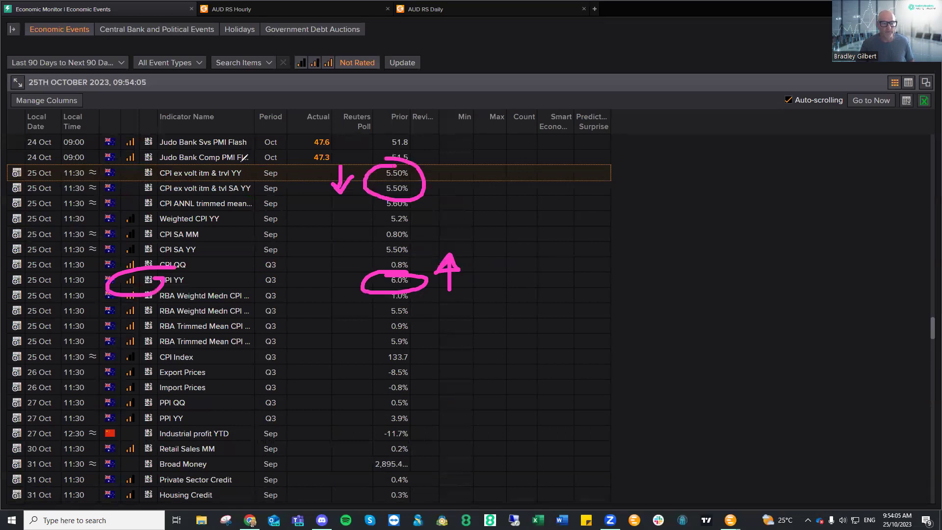
{"action": "mouse_move", "coordinate": [237, 162]}
{"action": "left_mouse_down"}
{"action": "mouse_move", "coordinate": [264, 189]}
{"action": "mouse_move", "coordinate": [236, 199]}
{"action": "left_mouse_up"}
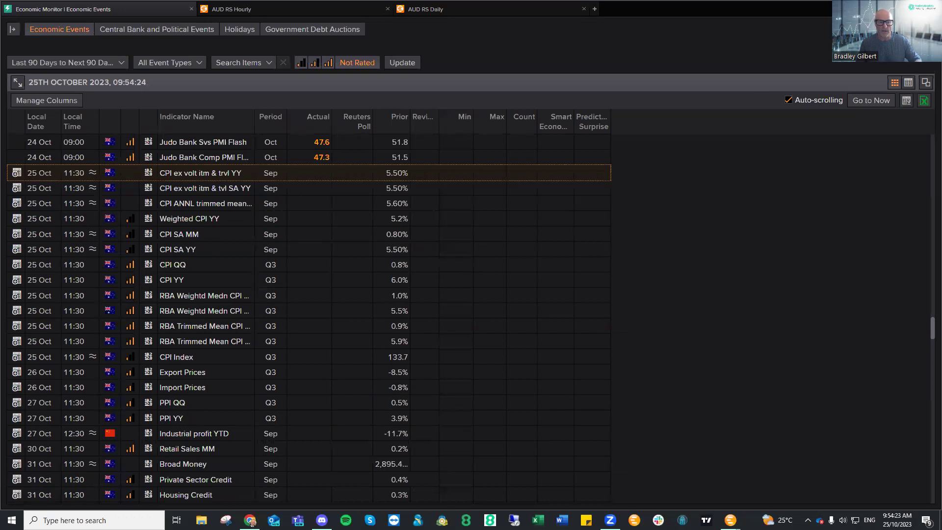
- Restore the multi-window layout and draw two downward arrows on the right-hand chart
{"action": "key", "text": "super+Down"}
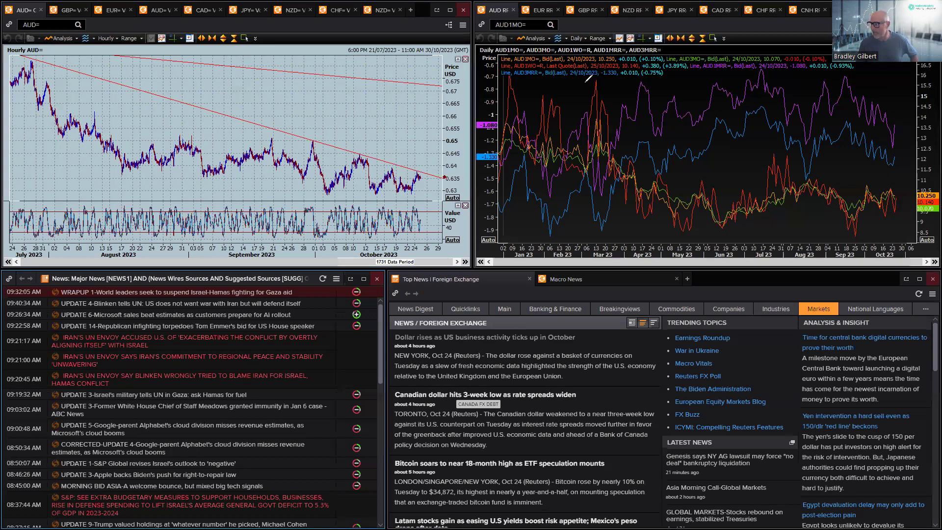
{"action": "mouse_move", "coordinate": [791, 88]}
{"action": "left_mouse_down"}
{"action": "mouse_move", "coordinate": [862, 104]}
{"action": "mouse_move", "coordinate": [856, 79]}
{"action": "left_mouse_up"}
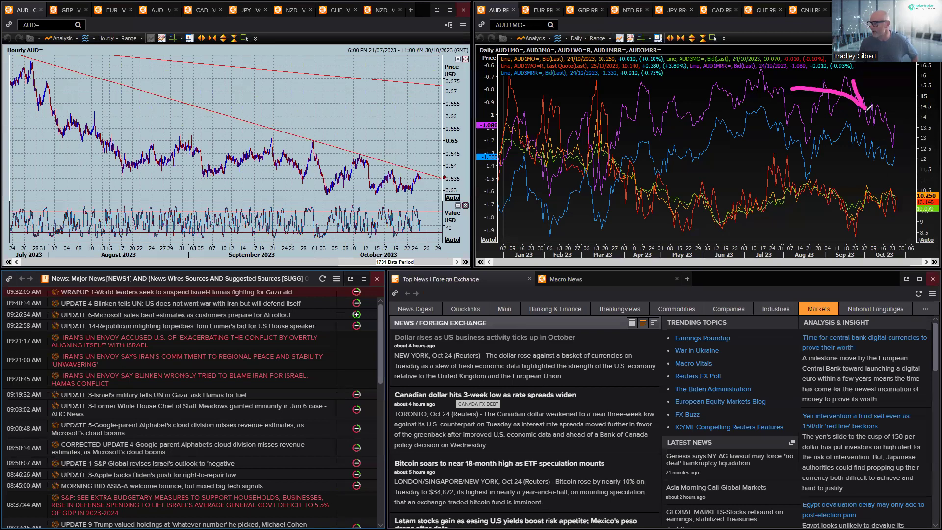
{"action": "left_click_drag", "start_coordinate": [853, 115], "coordinate": [876, 112]}
{"action": "left_click_drag", "start_coordinate": [829, 131], "coordinate": [873, 157]}
{"action": "left_click_drag", "start_coordinate": [863, 162], "coordinate": [881, 159]}
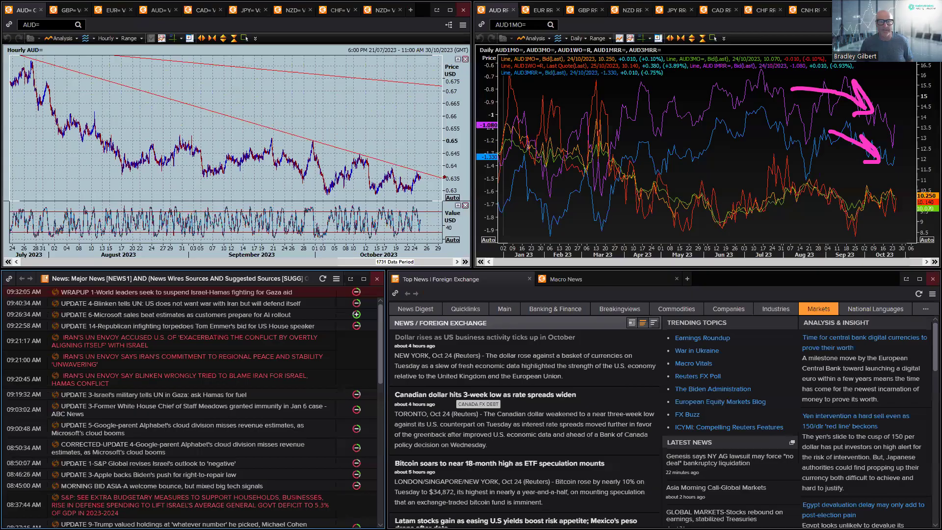
- Cycle through the calendar and layout windows to bring the Discord elite-trader-chat to the front
{"action": "key", "text": "alt+Tab"}
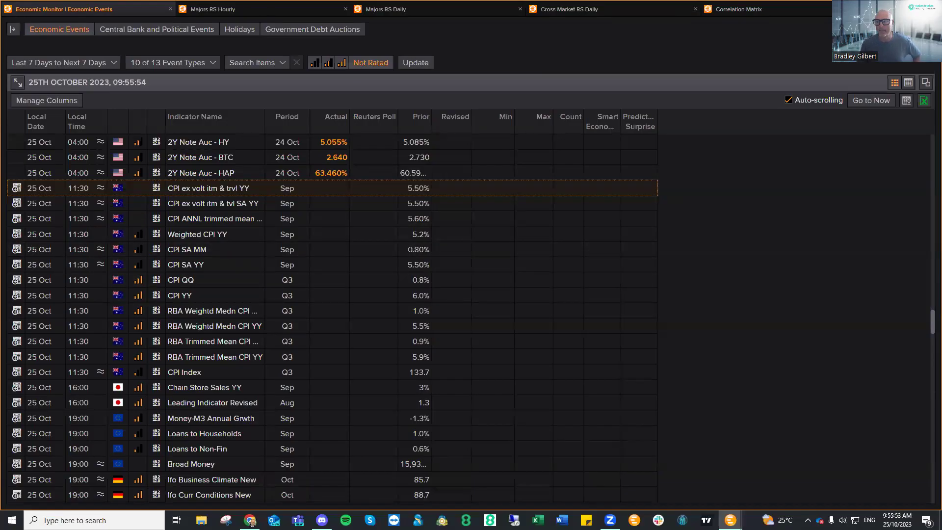
{"action": "key", "text": "alt+Tab"}
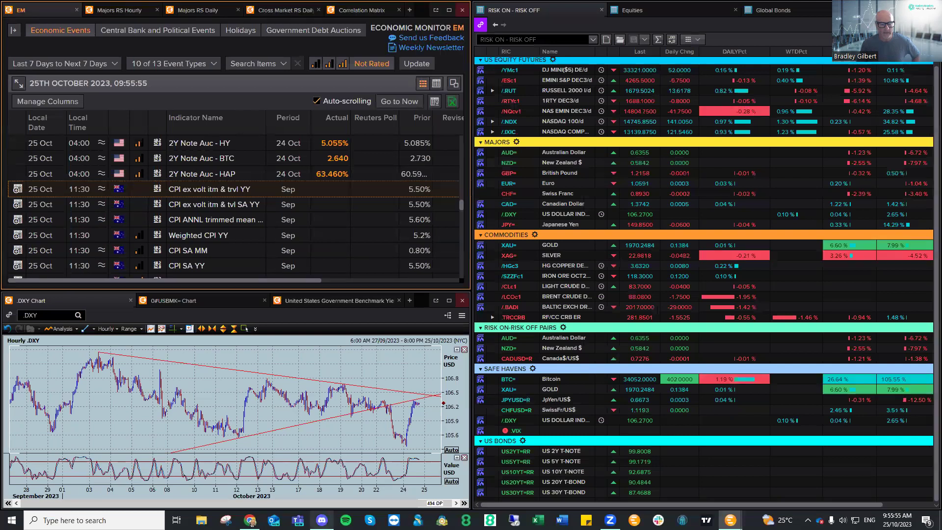
{"action": "key", "text": "alt+Tab"}
- Scroll up to the RBA CPI basket post, circle Housing 22%, then bring up Eikon's AUD= overview
{"action": "scroll", "coordinate": [481, 226], "scroll_direction": "up", "scroll_amount": 15}
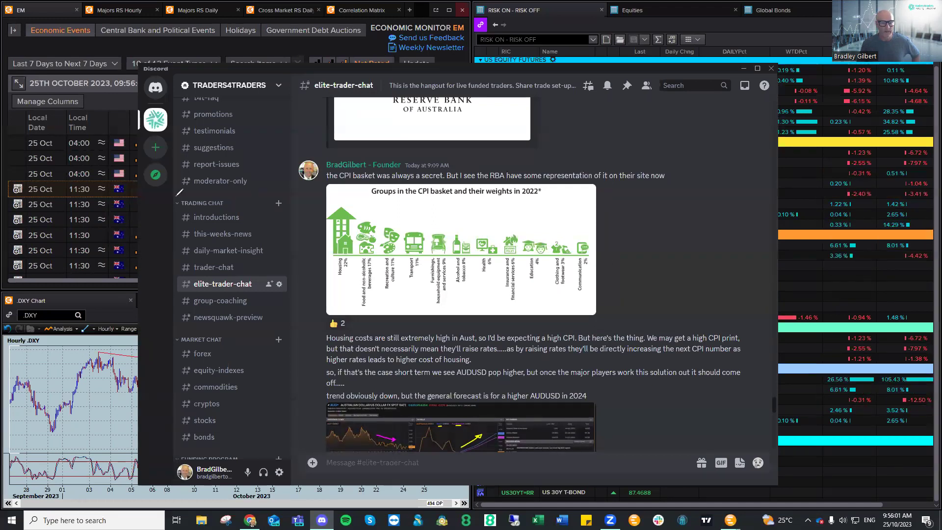
{"action": "left_click_drag", "start_coordinate": [349, 253], "coordinate": [349, 284]}
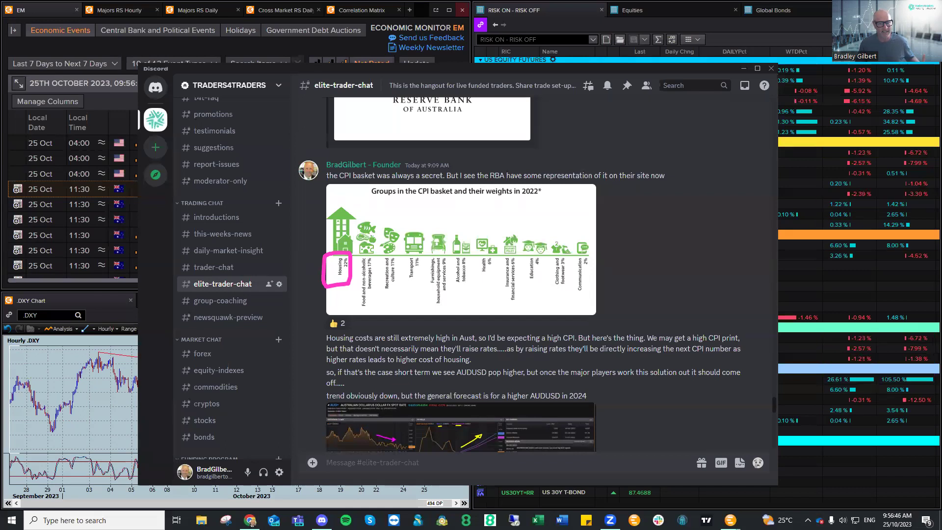
{"action": "key", "text": "Print"}
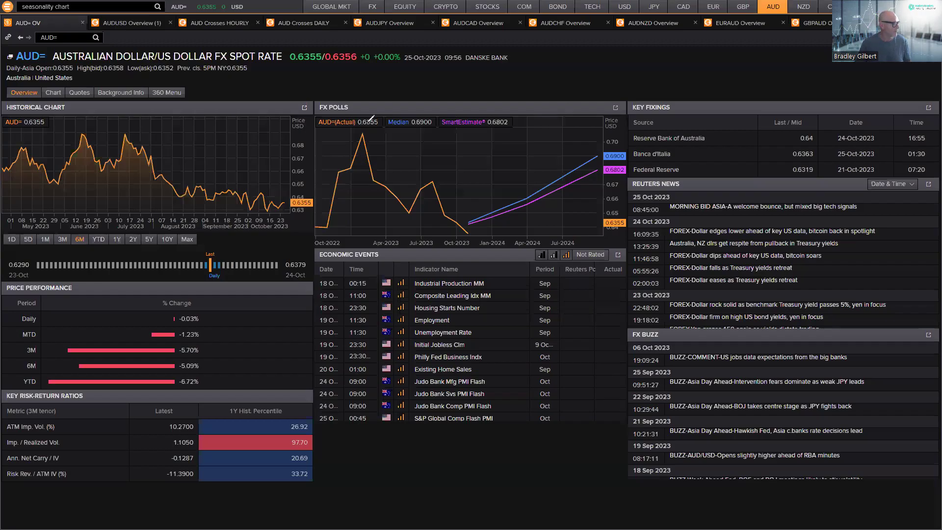
{"action": "mouse_move", "coordinate": [141, 167]}
{"action": "left_mouse_down"}
{"action": "mouse_move", "coordinate": [206, 180]}
{"action": "mouse_move", "coordinate": [199, 203]}
{"action": "left_mouse_up"}
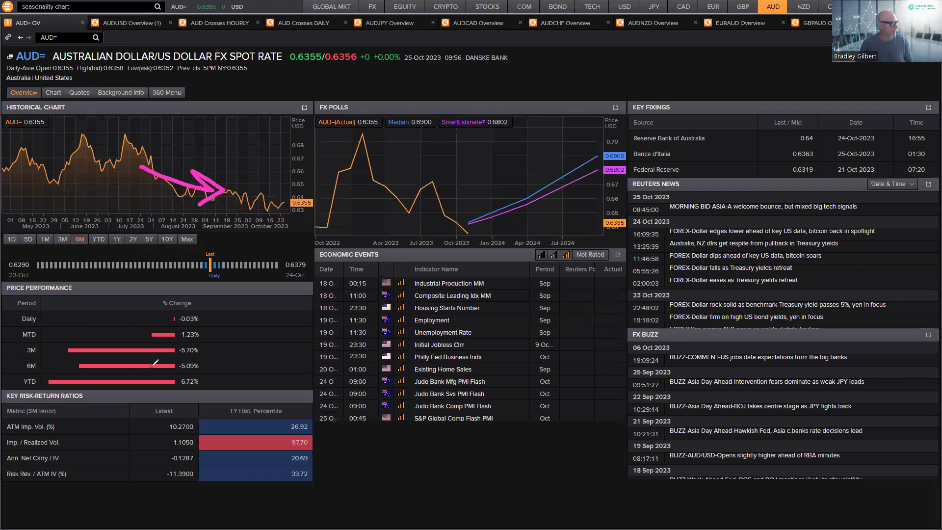
{"action": "mouse_move", "coordinate": [241, 314]}
{"action": "left_mouse_down"}
{"action": "mouse_move", "coordinate": [235, 375]}
{"action": "mouse_move", "coordinate": [247, 362]}
{"action": "left_mouse_up"}
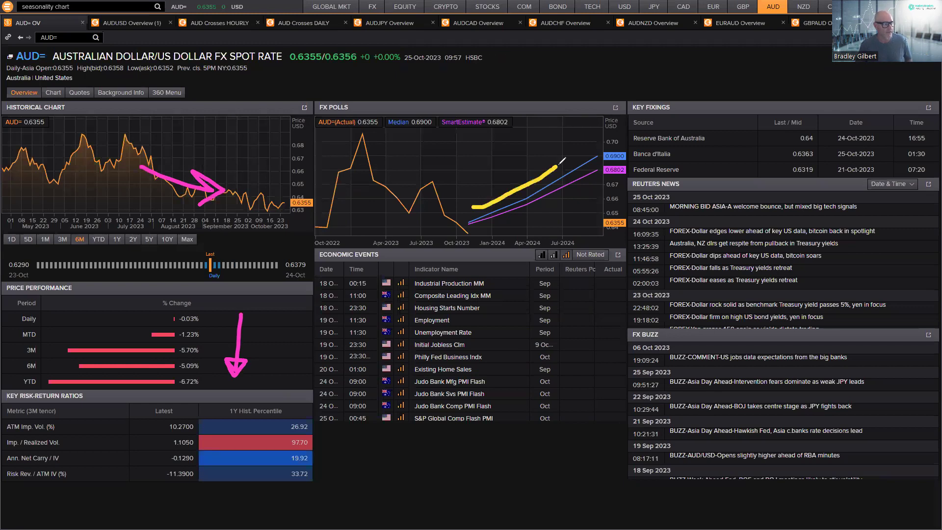
{"action": "left_click_drag", "start_coordinate": [563, 160], "coordinate": [557, 175]}
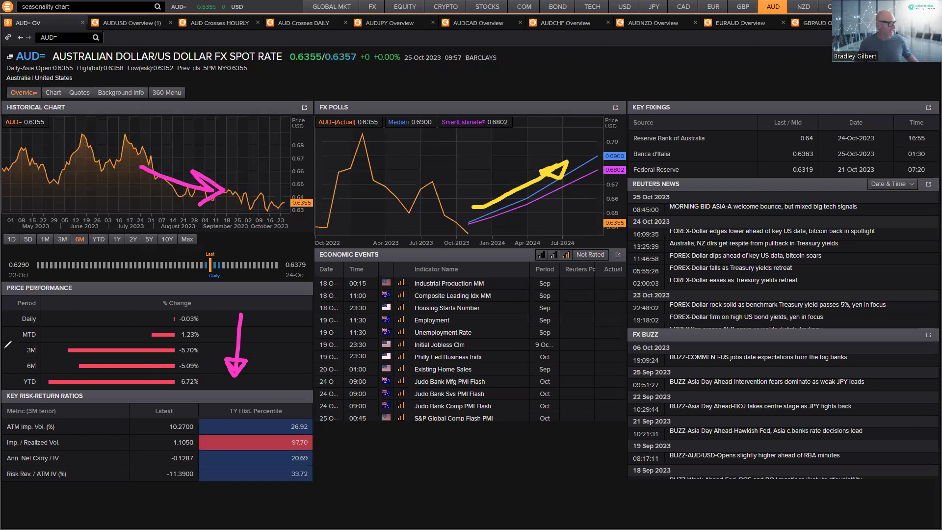
{"action": "key", "text": "e"}
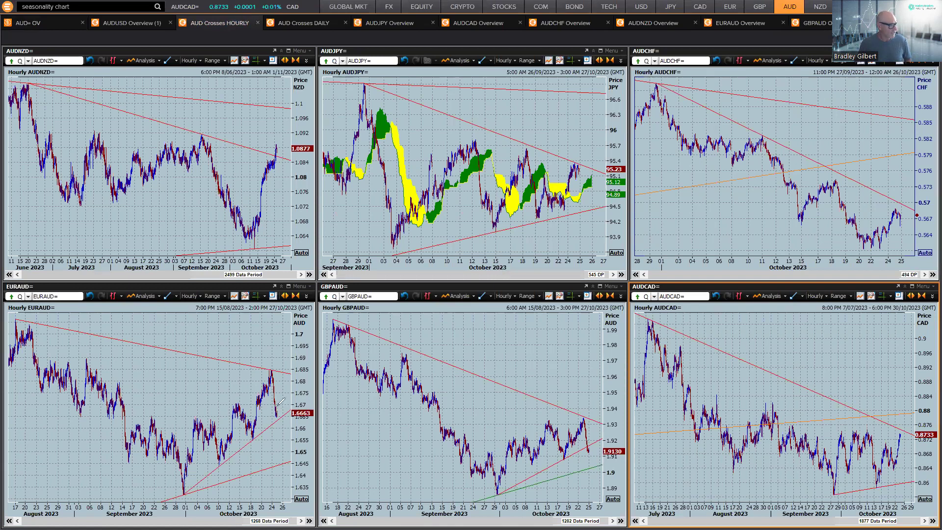
- Sketch rise and drop scenario arrows on the EURAUD, GBPAUD, AUDCAD and AUDJPY hourly charts, then clear them
{"action": "mouse_move", "coordinate": [278, 403]}
{"action": "left_mouse_down"}
{"action": "mouse_move", "coordinate": [288, 420]}
{"action": "mouse_move", "coordinate": [266, 407]}
{"action": "left_mouse_up"}
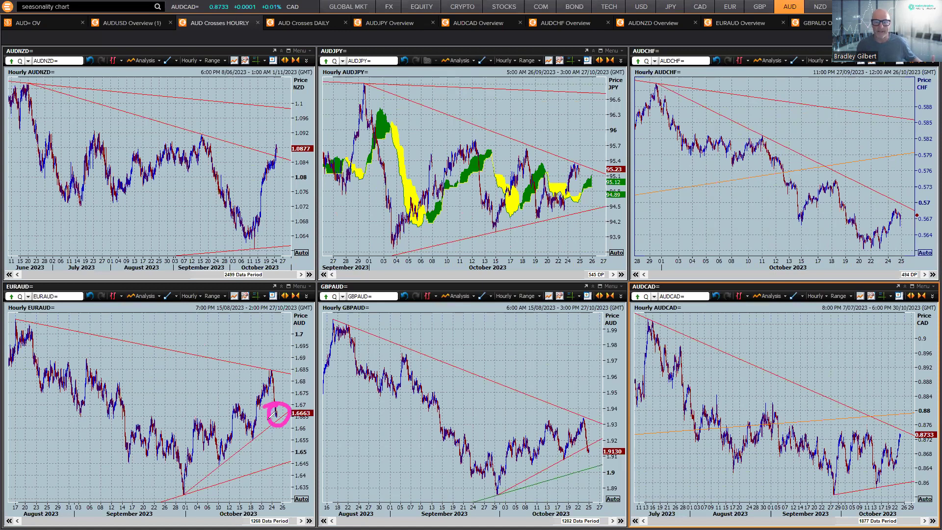
{"action": "mouse_move", "coordinate": [284, 408]}
{"action": "left_mouse_down"}
{"action": "mouse_move", "coordinate": [300, 360]}
{"action": "mouse_move", "coordinate": [304, 369]}
{"action": "mouse_move", "coordinate": [293, 372]}
{"action": "left_mouse_up"}
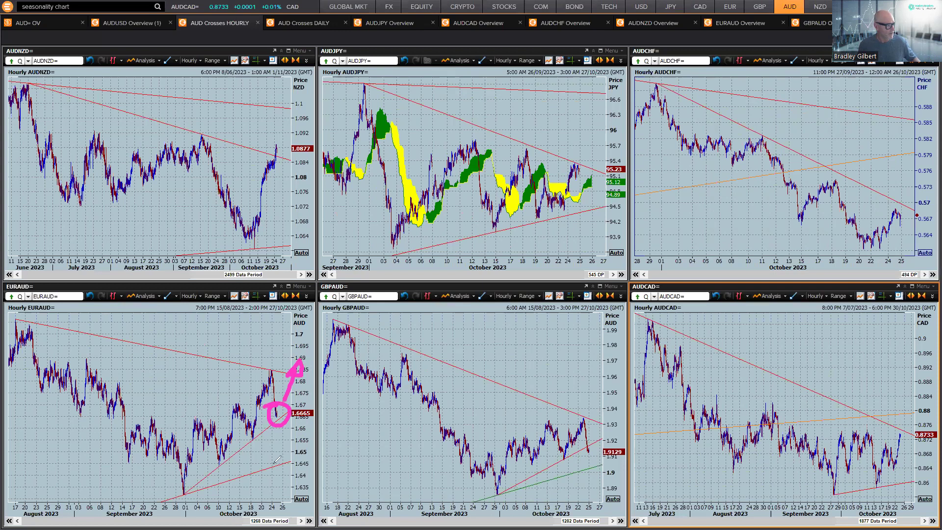
{"action": "mouse_move", "coordinate": [265, 426]}
{"action": "left_mouse_down"}
{"action": "mouse_move", "coordinate": [279, 483]}
{"action": "mouse_move", "coordinate": [270, 467]}
{"action": "left_mouse_up"}
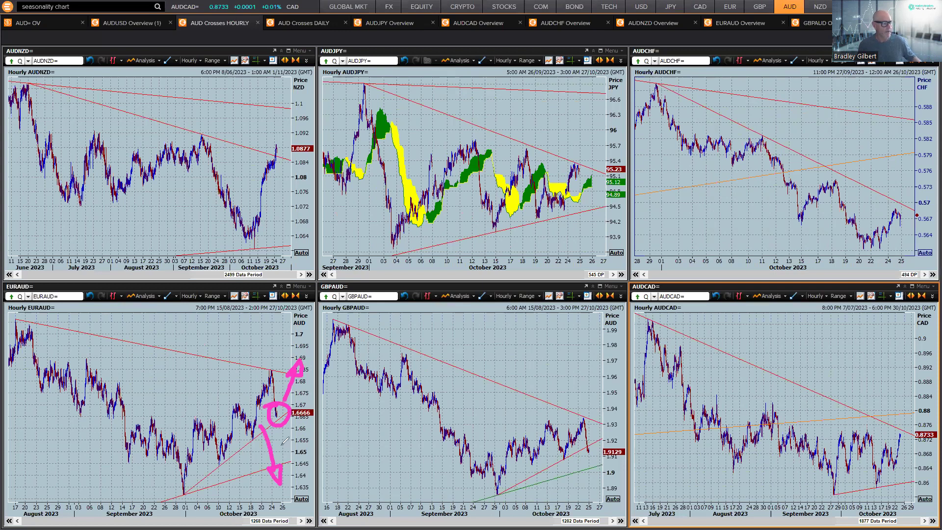
{"action": "mouse_move", "coordinate": [581, 439]}
{"action": "left_mouse_down"}
{"action": "mouse_move", "coordinate": [584, 398]}
{"action": "mouse_move", "coordinate": [591, 408]}
{"action": "left_mouse_up"}
{"action": "left_click_drag", "start_coordinate": [575, 455], "coordinate": [586, 486]}
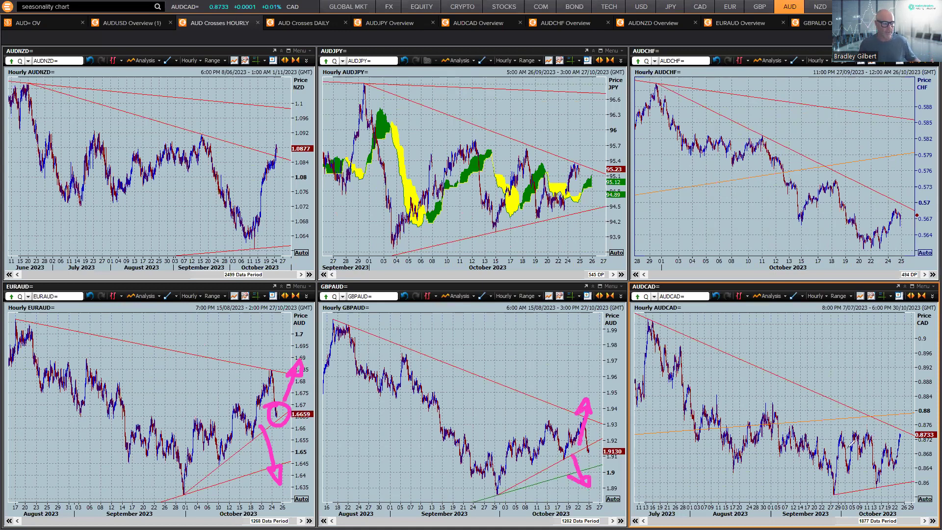
{"action": "mouse_move", "coordinate": [896, 433]}
{"action": "left_mouse_down"}
{"action": "mouse_move", "coordinate": [907, 477]}
{"action": "mouse_move", "coordinate": [915, 469]}
{"action": "left_mouse_up"}
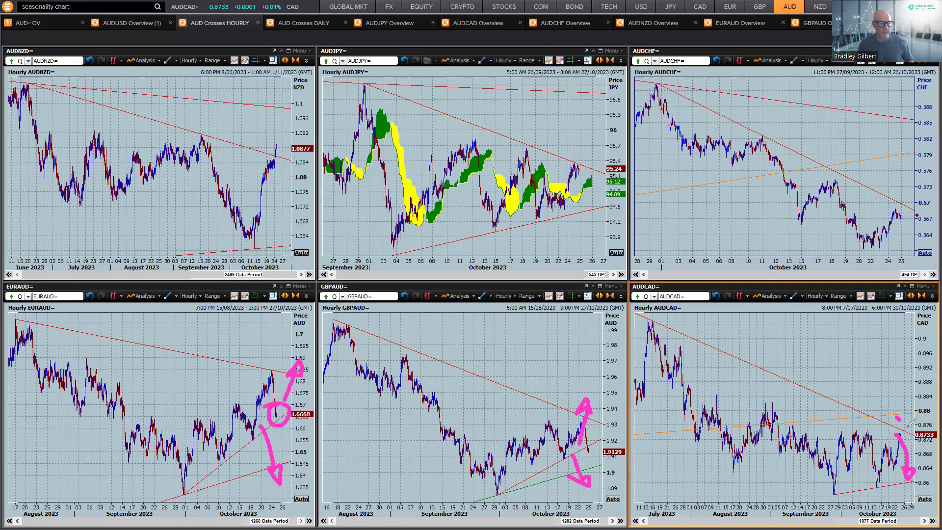
{"action": "mouse_move", "coordinate": [899, 421]}
{"action": "left_mouse_down"}
{"action": "mouse_move", "coordinate": [895, 372]}
{"action": "mouse_move", "coordinate": [887, 390]}
{"action": "left_mouse_up"}
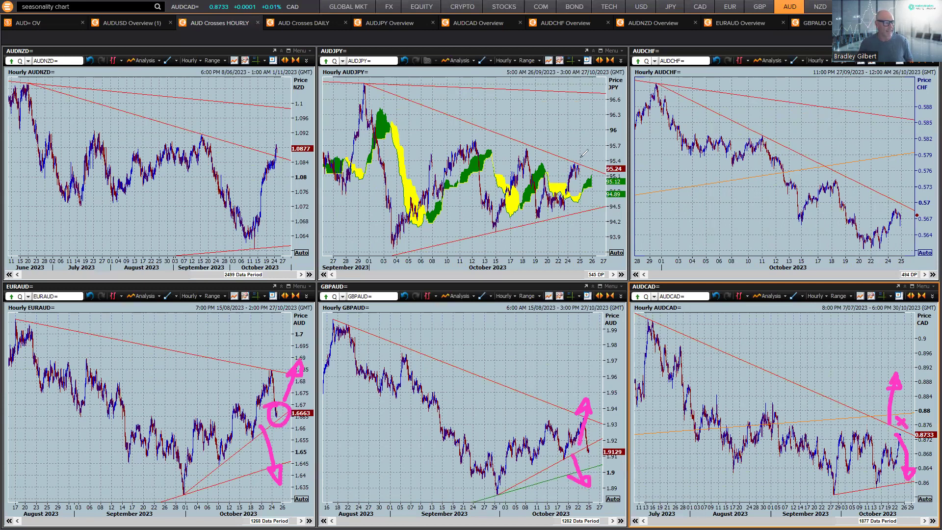
{"action": "mouse_move", "coordinate": [578, 151]}
{"action": "left_mouse_down"}
{"action": "mouse_move", "coordinate": [583, 162]}
{"action": "mouse_move", "coordinate": [574, 161]}
{"action": "mouse_move", "coordinate": [602, 114]}
{"action": "mouse_move", "coordinate": [604, 126]}
{"action": "left_mouse_up"}
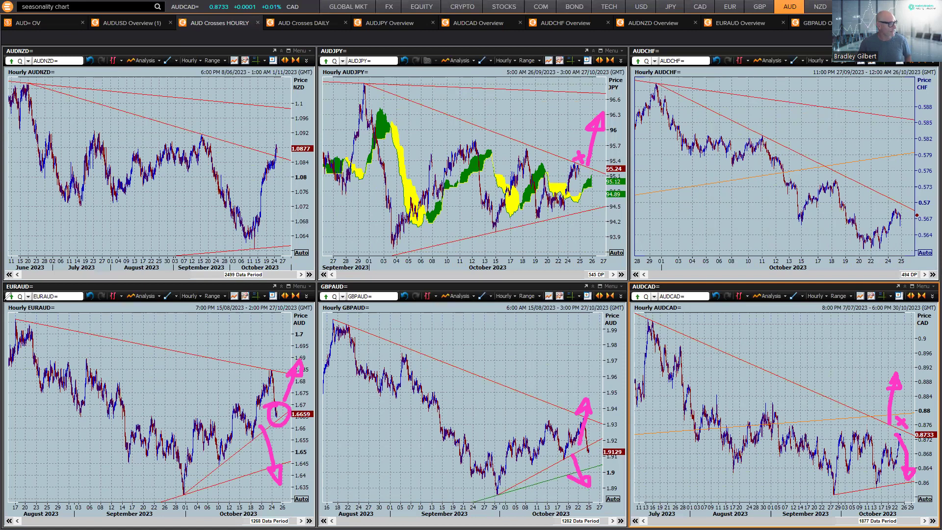
{"action": "key", "text": "Escape"}
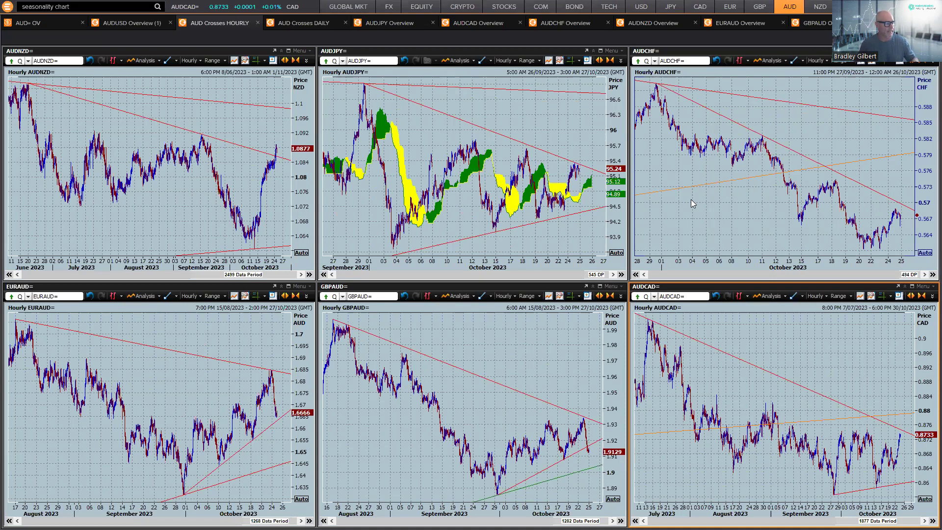
{"action": "left_click", "coordinate": [135, 24]}
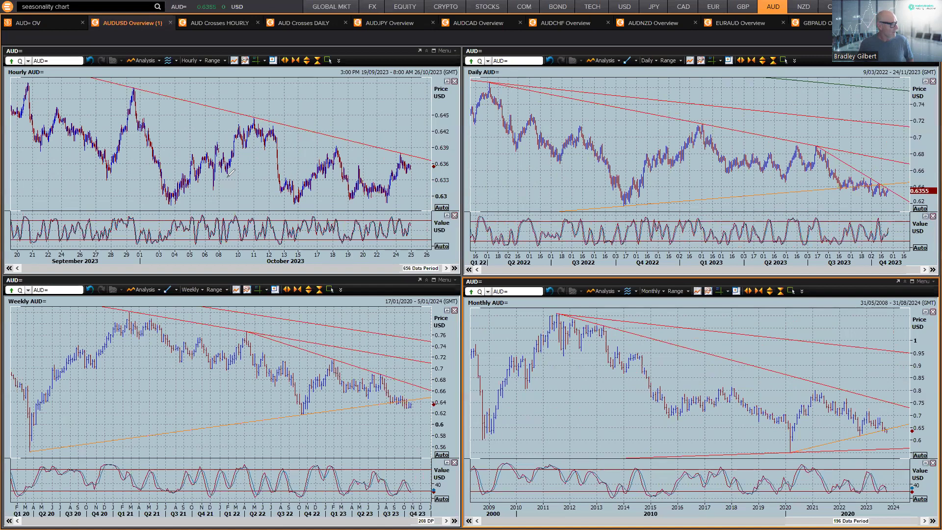
{"action": "left_click_drag", "start_coordinate": [319, 152], "coordinate": [403, 202]}
{"action": "mouse_move", "coordinate": [792, 162]}
{"action": "left_mouse_down"}
{"action": "mouse_move", "coordinate": [863, 200]}
{"action": "mouse_move", "coordinate": [862, 209]}
{"action": "left_mouse_up"}
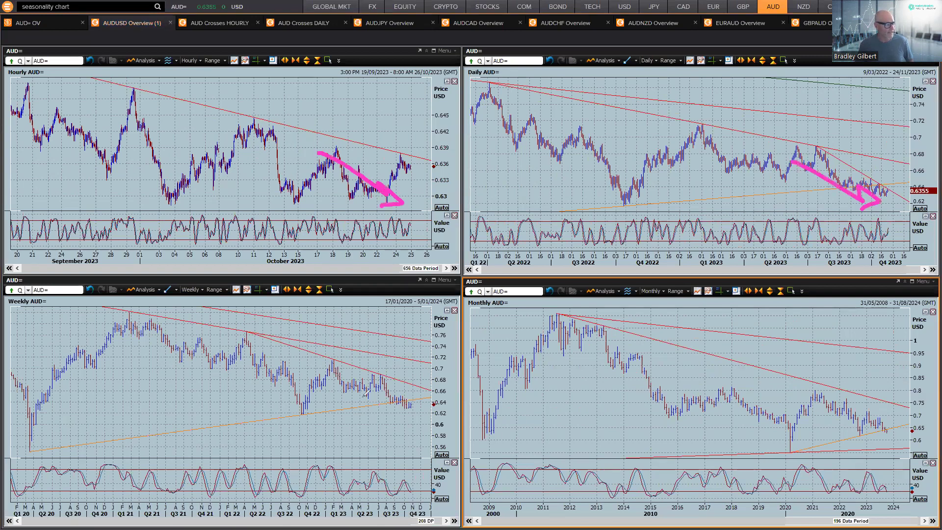
{"action": "mouse_move", "coordinate": [332, 377]}
{"action": "left_mouse_down"}
{"action": "mouse_move", "coordinate": [394, 415]}
{"action": "mouse_move", "coordinate": [379, 419]}
{"action": "left_mouse_up"}
{"action": "mouse_move", "coordinate": [776, 403]}
{"action": "left_mouse_down"}
{"action": "mouse_move", "coordinate": [828, 421]}
{"action": "mouse_move", "coordinate": [816, 429]}
{"action": "left_mouse_up"}
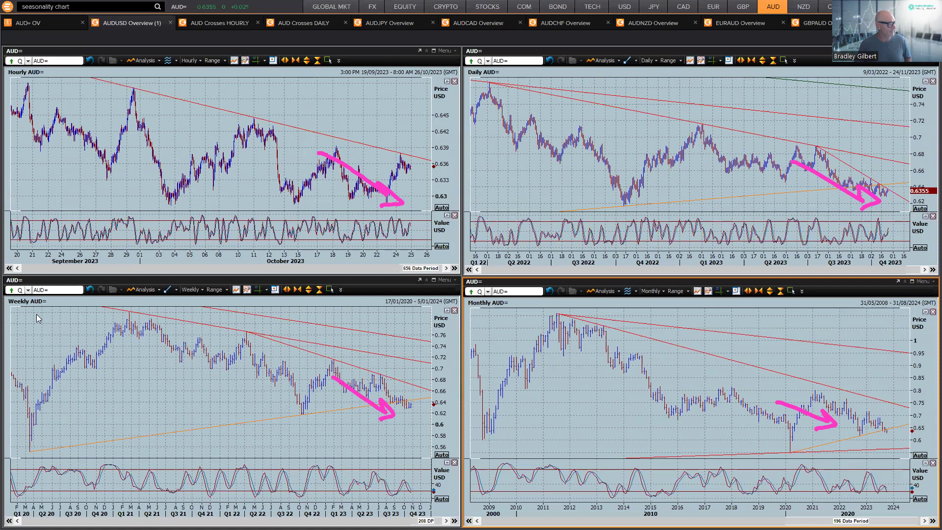
{"action": "key", "text": "Escape"}
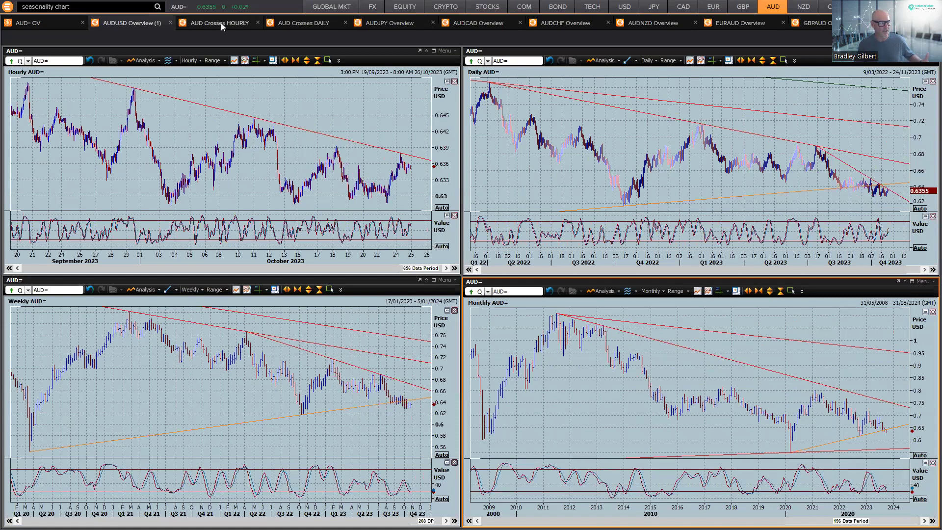
- On AUD Crosses HOURLY, draw arrows with EURAUD and GBPAUD rising and AUDCAD, AUDJPY, AUDCHF falling
{"action": "left_click", "coordinate": [220, 23]}
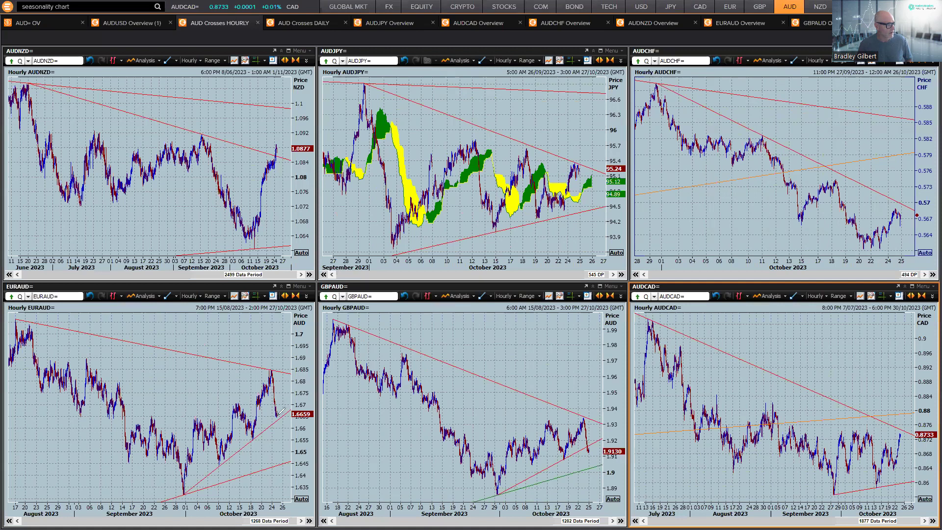
{"action": "mouse_move", "coordinate": [279, 415]}
{"action": "left_mouse_down"}
{"action": "mouse_move", "coordinate": [306, 349]}
{"action": "mouse_move", "coordinate": [315, 372]}
{"action": "left_mouse_up"}
{"action": "mouse_move", "coordinate": [560, 447]}
{"action": "left_mouse_down"}
{"action": "mouse_move", "coordinate": [584, 386]}
{"action": "mouse_move", "coordinate": [593, 407]}
{"action": "left_mouse_up"}
{"action": "left_click_drag", "start_coordinate": [887, 434], "coordinate": [905, 486]}
{"action": "left_click_drag", "start_coordinate": [898, 478], "coordinate": [912, 482]}
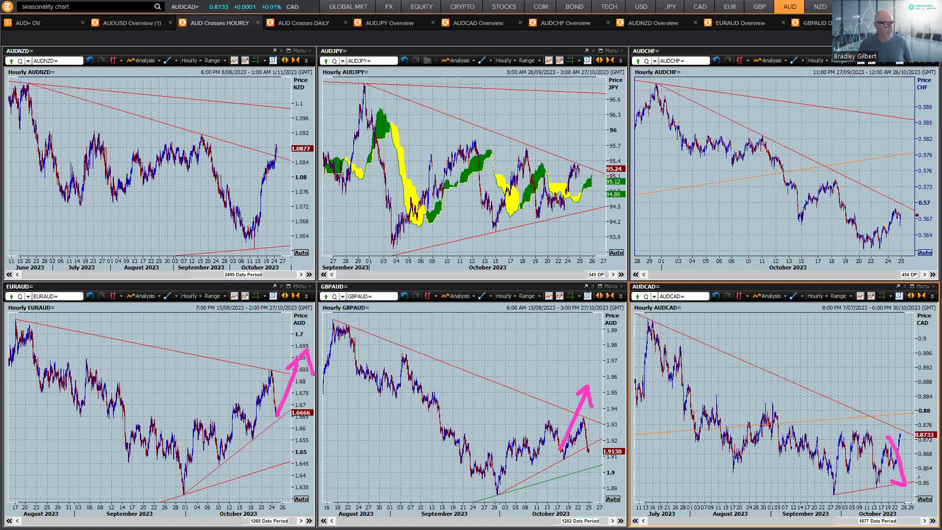
{"action": "left_click_drag", "start_coordinate": [568, 169], "coordinate": [587, 206]}
{"action": "left_click_drag", "start_coordinate": [575, 196], "coordinate": [594, 189]}
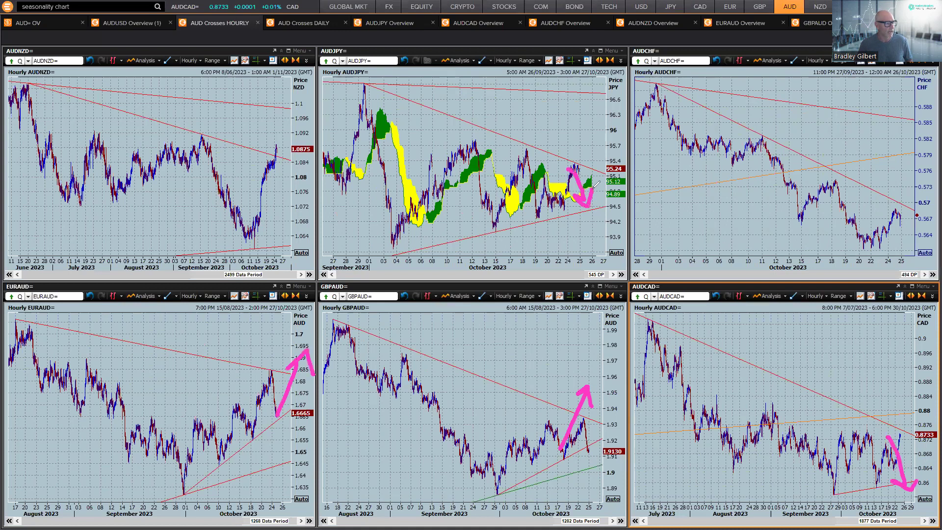
{"action": "mouse_move", "coordinate": [857, 199]}
{"action": "left_mouse_down"}
{"action": "mouse_move", "coordinate": [874, 240]}
{"action": "mouse_move", "coordinate": [881, 227]}
{"action": "left_mouse_up"}
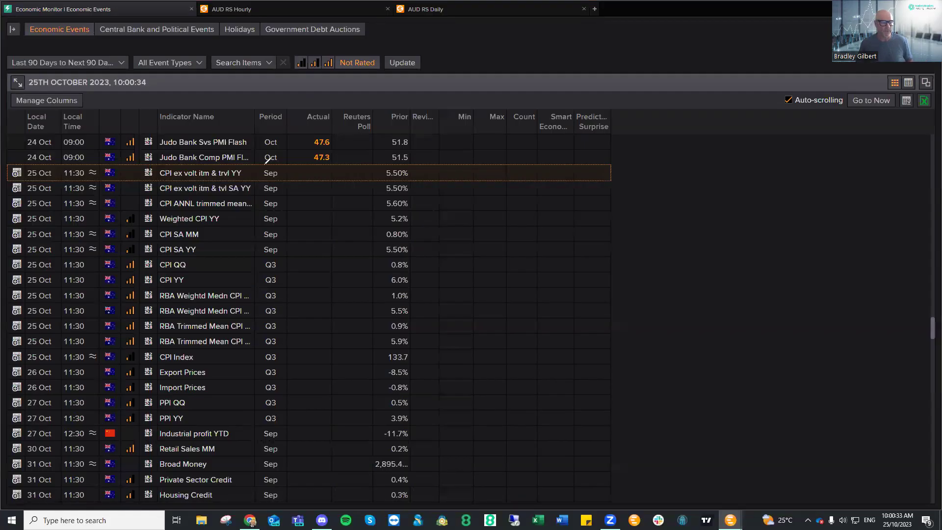
- Box the 25 Oct CPI release rows and bracket the CPI QQ and CPI YY rows
{"action": "left_click_drag", "start_coordinate": [165, 162], "coordinate": [450, 142]}
{"action": "mouse_move", "coordinate": [460, 388]}
{"action": "left_mouse_down"}
{"action": "mouse_move", "coordinate": [341, 391]}
{"action": "mouse_move", "coordinate": [85, 354]}
{"action": "mouse_move", "coordinate": [105, 177]}
{"action": "mouse_move", "coordinate": [170, 158]}
{"action": "left_mouse_up"}
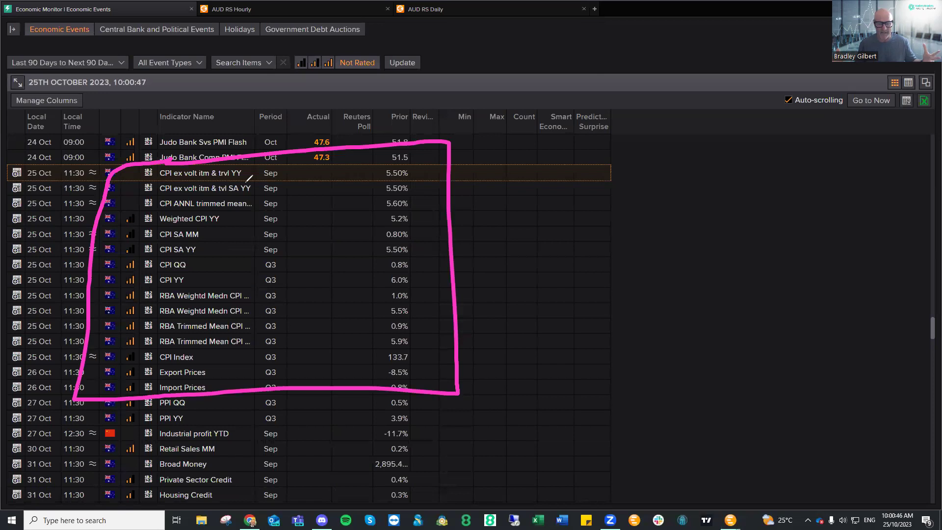
{"action": "mouse_move", "coordinate": [197, 173]}
{"action": "left_mouse_down"}
{"action": "mouse_move", "coordinate": [226, 185]}
{"action": "mouse_move", "coordinate": [214, 191]}
{"action": "left_mouse_up"}
{"action": "mouse_move", "coordinate": [139, 259]}
{"action": "left_mouse_down"}
{"action": "mouse_move", "coordinate": [211, 257]}
{"action": "mouse_move", "coordinate": [180, 287]}
{"action": "mouse_move", "coordinate": [147, 291]}
{"action": "mouse_move", "coordinate": [114, 256]}
{"action": "mouse_move", "coordinate": [147, 256]}
{"action": "left_mouse_up"}
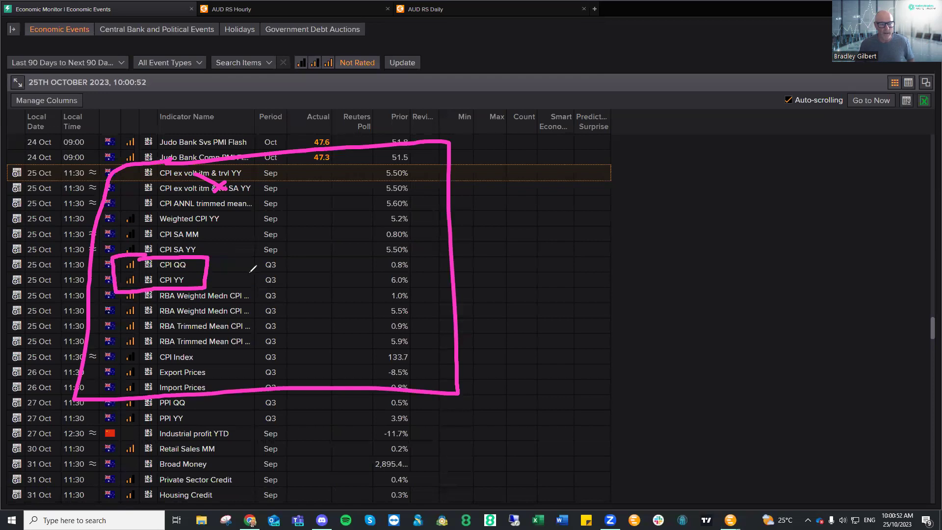
{"action": "mouse_move", "coordinate": [259, 269]}
{"action": "left_mouse_down"}
{"action": "mouse_move", "coordinate": [216, 269]}
{"action": "mouse_move", "coordinate": [225, 278]}
{"action": "left_mouse_up"}
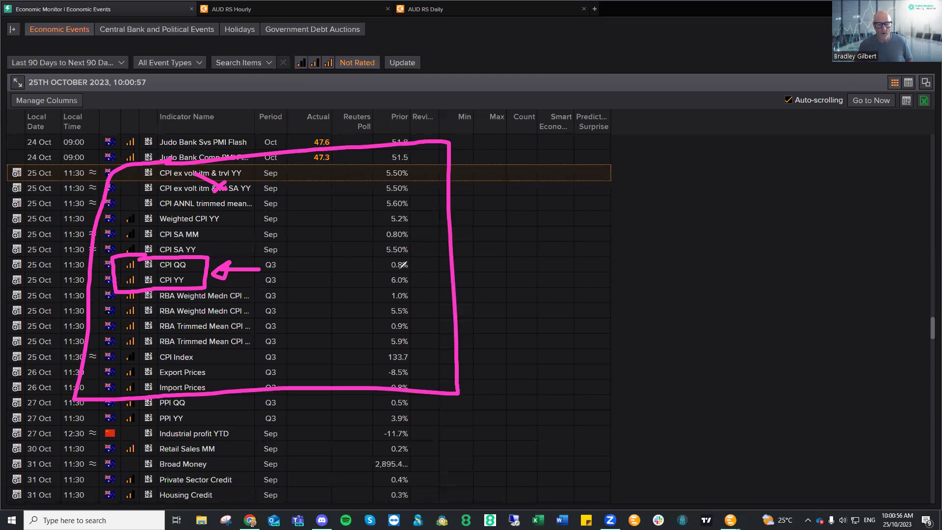
- Box the 0.8% and 6.0% priors and bracket the trimmed mean, CPI SA and ex-volatile rows
{"action": "mouse_move", "coordinate": [392, 257]}
{"action": "left_mouse_down"}
{"action": "mouse_move", "coordinate": [418, 257]}
{"action": "mouse_move", "coordinate": [417, 289]}
{"action": "mouse_move", "coordinate": [378, 289]}
{"action": "mouse_move", "coordinate": [383, 254]}
{"action": "left_mouse_up"}
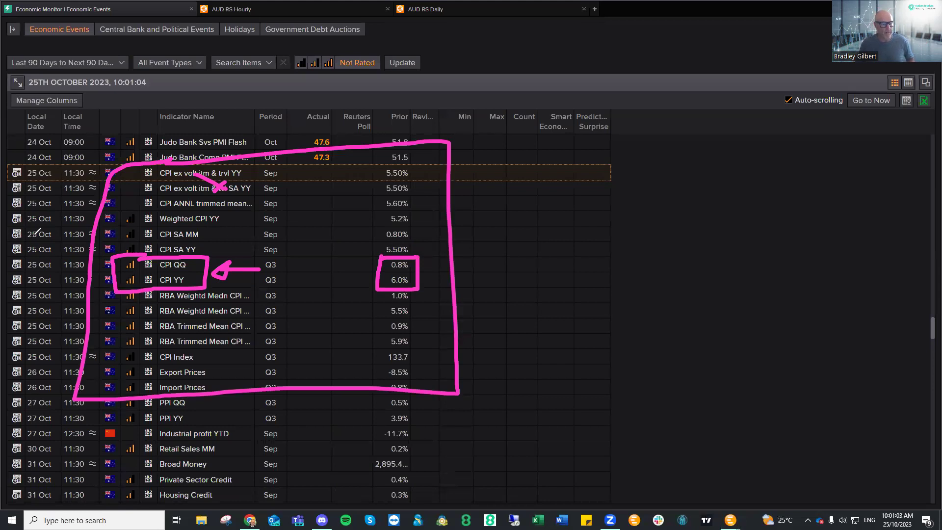
{"action": "left_click_drag", "start_coordinate": [241, 289], "coordinate": [253, 353]}
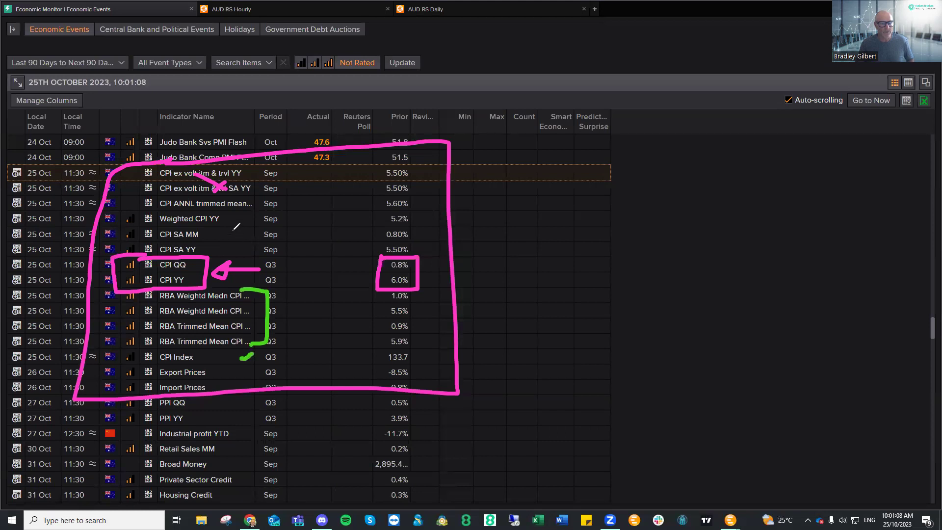
{"action": "mouse_move", "coordinate": [224, 229]}
{"action": "left_mouse_down"}
{"action": "mouse_move", "coordinate": [240, 245]}
{"action": "mouse_move", "coordinate": [224, 251]}
{"action": "left_mouse_up"}
{"action": "mouse_move", "coordinate": [252, 168]}
{"action": "left_mouse_down"}
{"action": "mouse_move", "coordinate": [277, 189]}
{"action": "mouse_move", "coordinate": [271, 197]}
{"action": "left_mouse_up"}
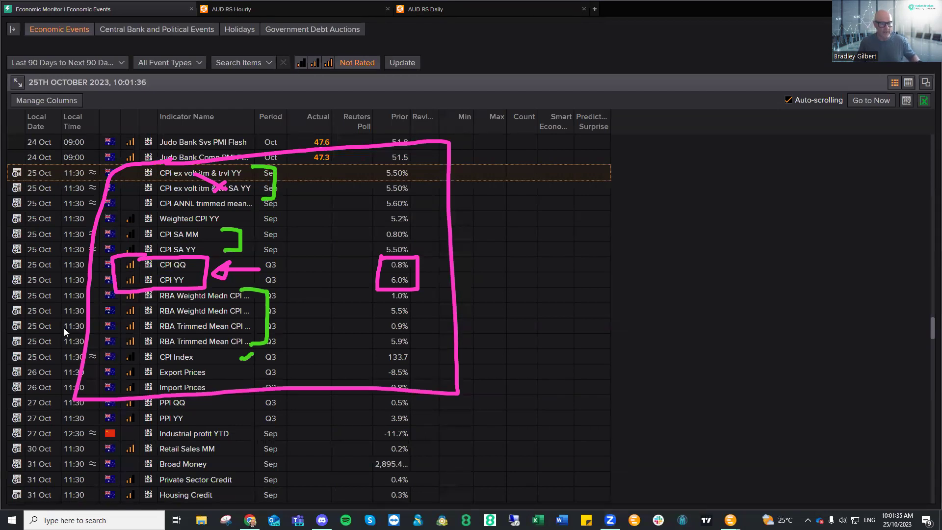
- Erase the calendar markup, restore the Economic Events window, and switch desktops to Currency Relative Strength
{"action": "key", "text": "e"}
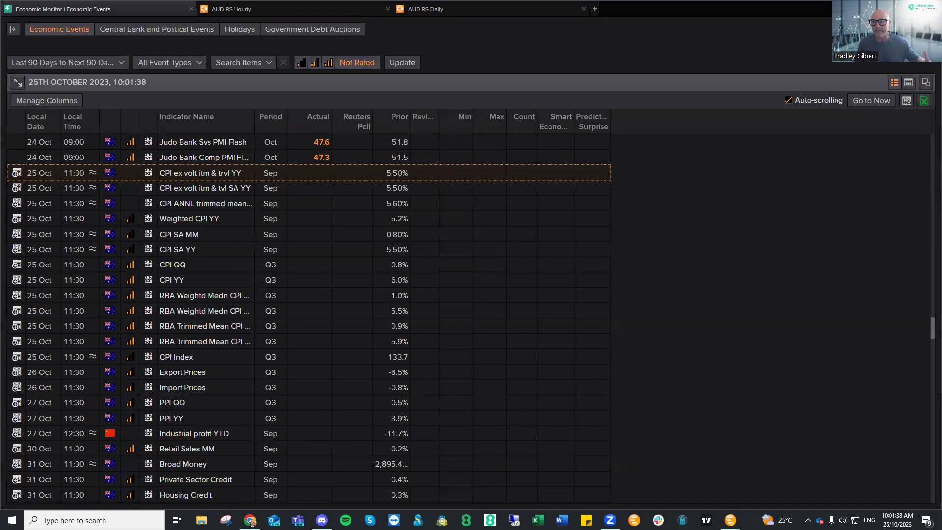
{"action": "key", "text": "super+Down"}
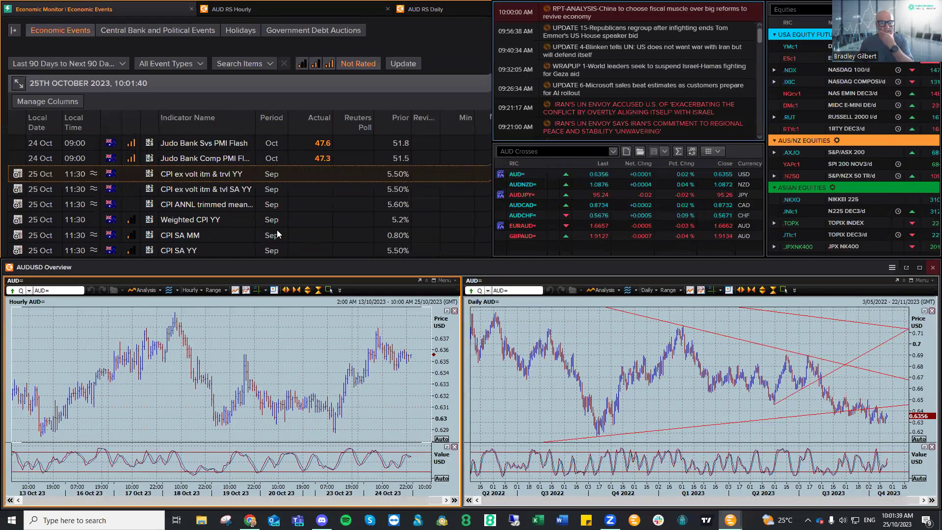
{"action": "mouse_move", "coordinate": [282, 248]}
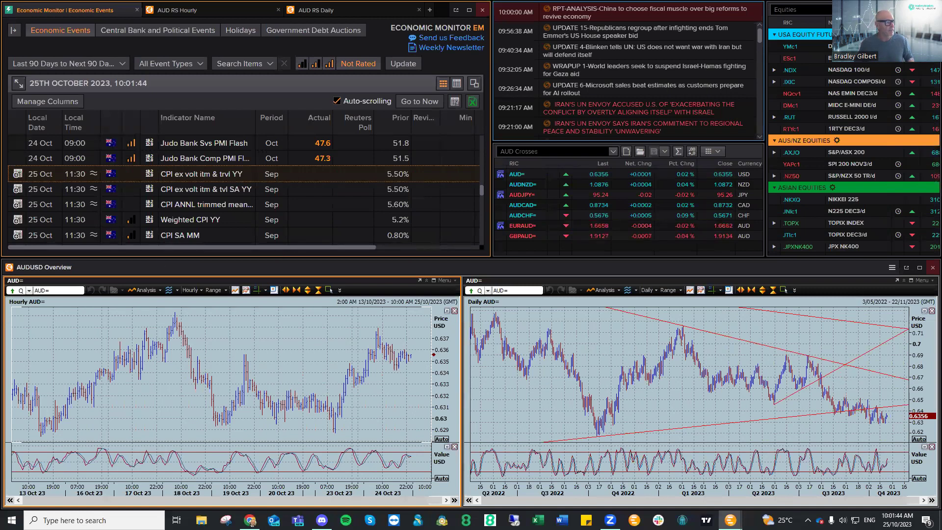
{"action": "key", "text": "ctrl+super+Right"}
{"action": "key", "text": "ctrl+super+Right"}
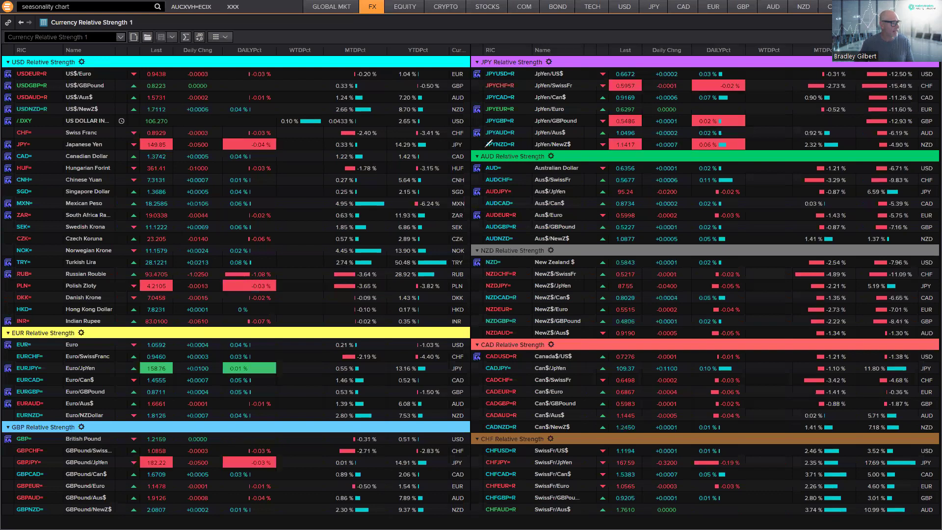
{"action": "mouse_move", "coordinate": [511, 143]}
{"action": "left_mouse_down"}
{"action": "mouse_move", "coordinate": [474, 230]}
{"action": "mouse_move", "coordinate": [535, 249]}
{"action": "mouse_move", "coordinate": [483, 139]}
{"action": "left_mouse_up"}
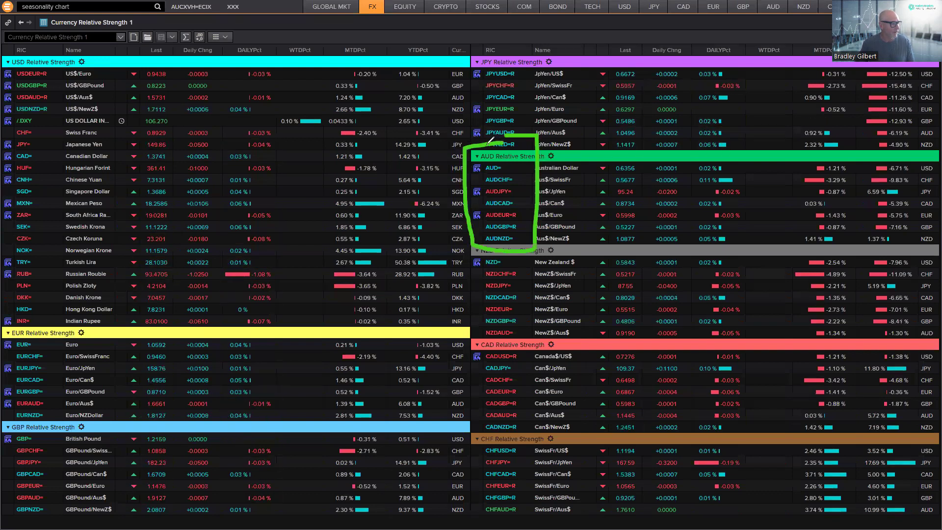
{"action": "left_click_drag", "start_coordinate": [402, 203], "coordinate": [454, 198]}
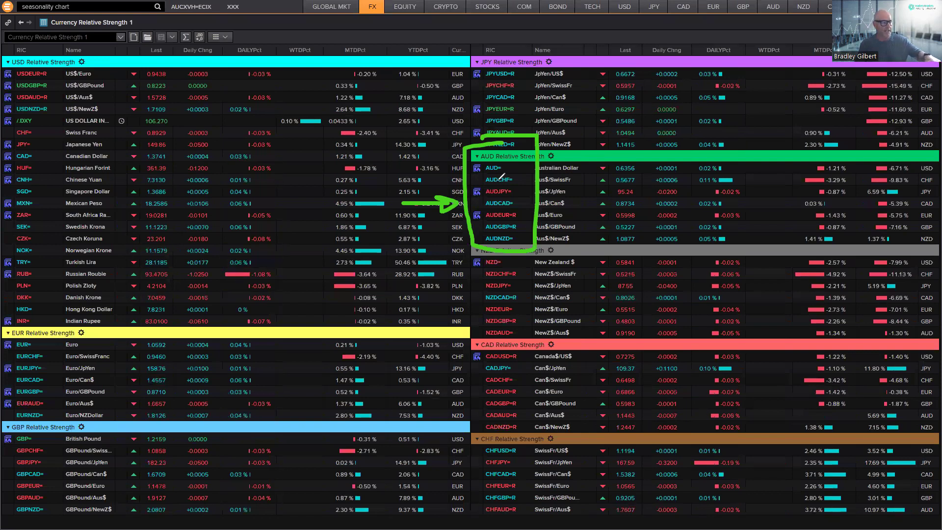
{"action": "left_click_drag", "start_coordinate": [582, 228], "coordinate": [586, 167]}
{"action": "left_click_drag", "start_coordinate": [593, 186], "coordinate": [580, 186]}
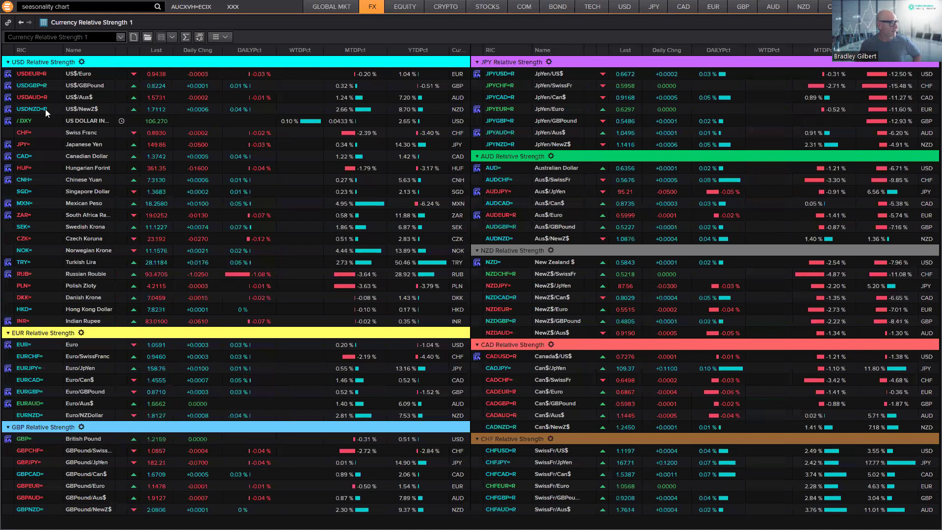
- In FX Hourly Charts, mark the AUD chart with a circle, question mark and up-arrow, then erase them
{"action": "left_click", "coordinate": [328, 7]}
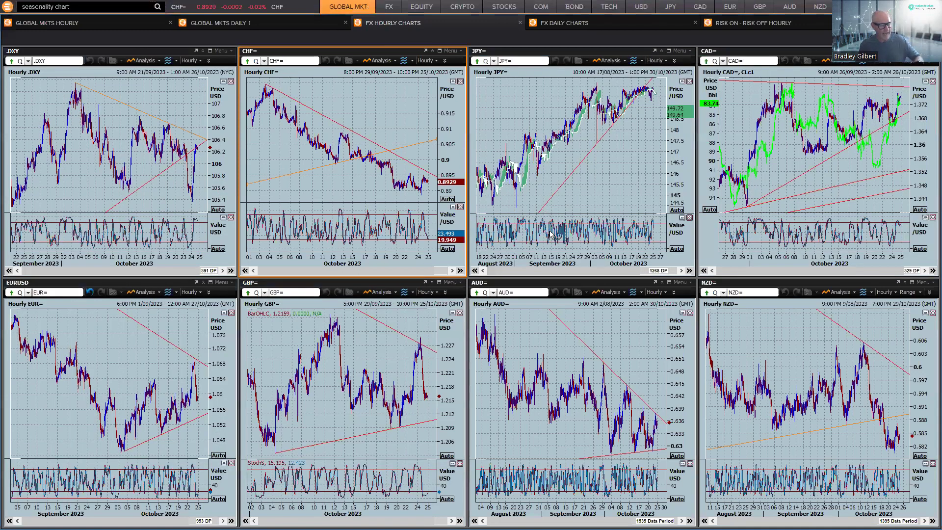
{"action": "mouse_move", "coordinate": [551, 236]}
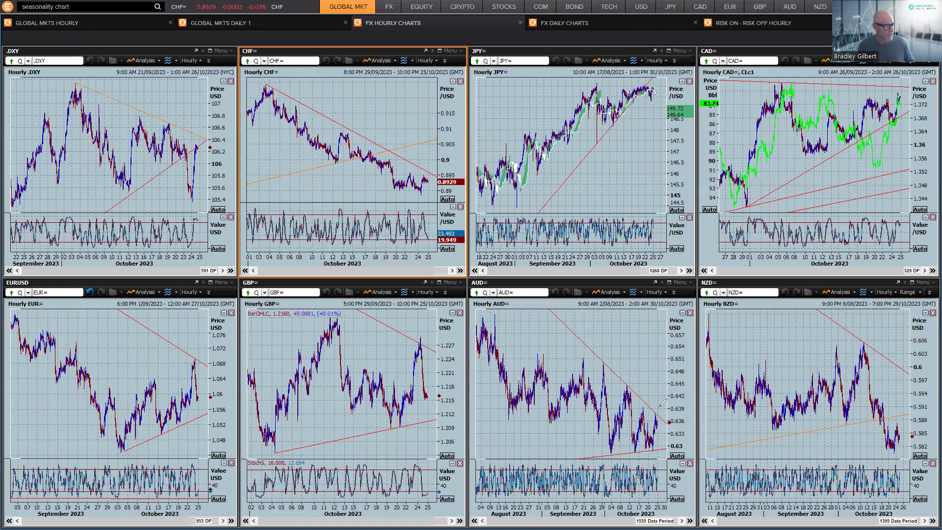
{"action": "left_click_drag", "start_coordinate": [653, 405], "coordinate": [648, 404]}
{"action": "mouse_move", "coordinate": [622, 329]}
{"action": "left_mouse_down"}
{"action": "mouse_move", "coordinate": [645, 338]}
{"action": "mouse_move", "coordinate": [638, 375]}
{"action": "left_mouse_up"}
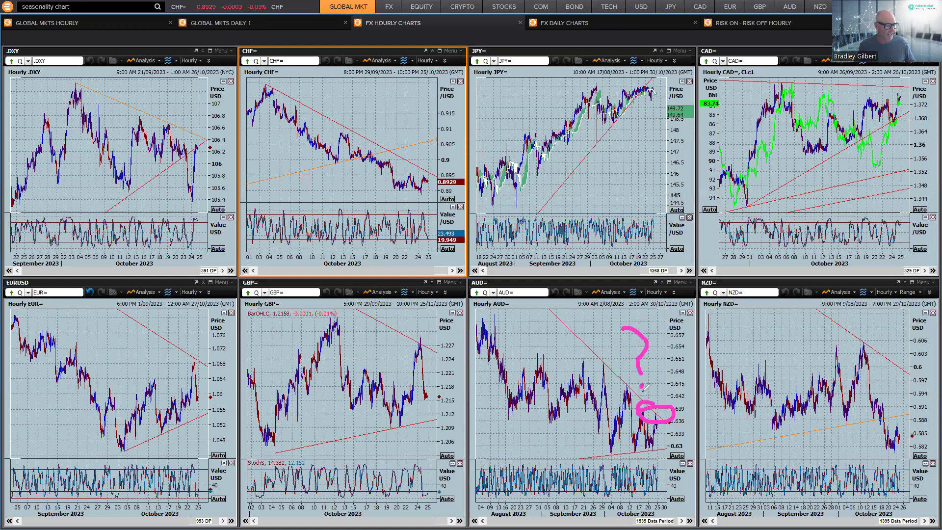
{"action": "left_click", "coordinate": [639, 387]}
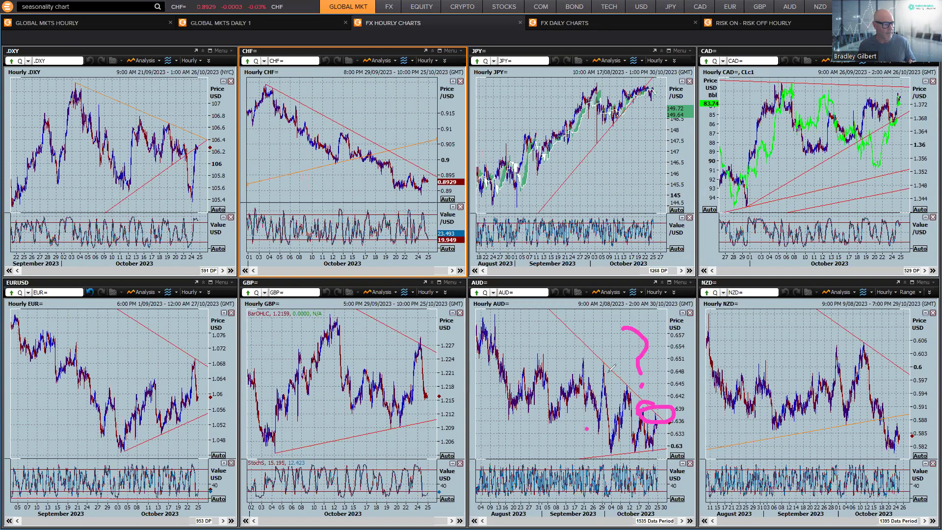
{"action": "mouse_move", "coordinate": [586, 429]}
{"action": "left_mouse_down"}
{"action": "mouse_move", "coordinate": [602, 371]}
{"action": "mouse_move", "coordinate": [593, 378]}
{"action": "mouse_move", "coordinate": [616, 357]}
{"action": "left_mouse_up"}
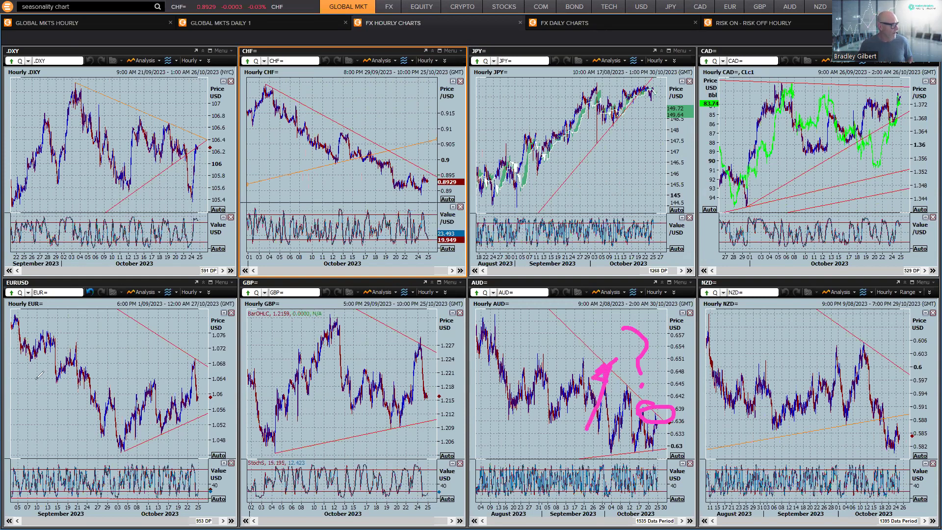
{"action": "key", "text": "e"}
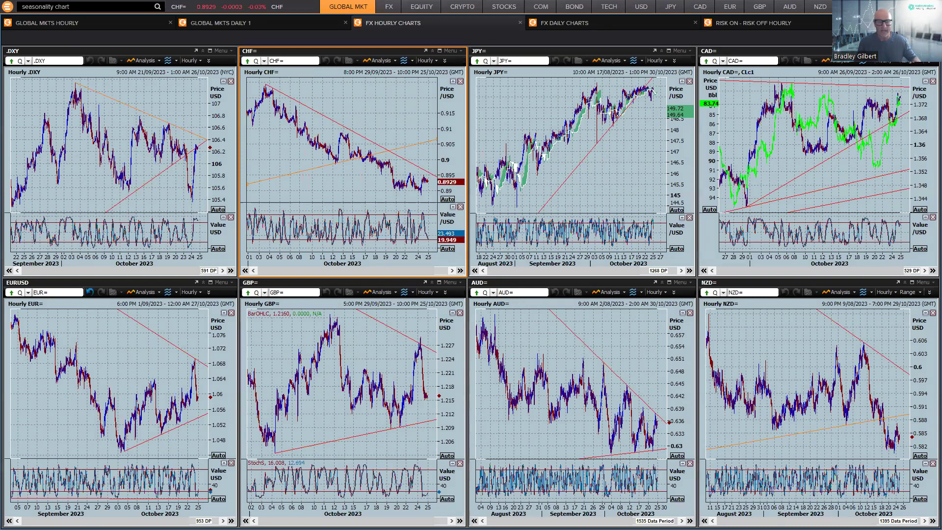
- On Global Financial Markets 3, mark futures, currencies and Treasury yields with arrows and a question mark, then erase
{"action": "key", "text": "alt+Tab"}
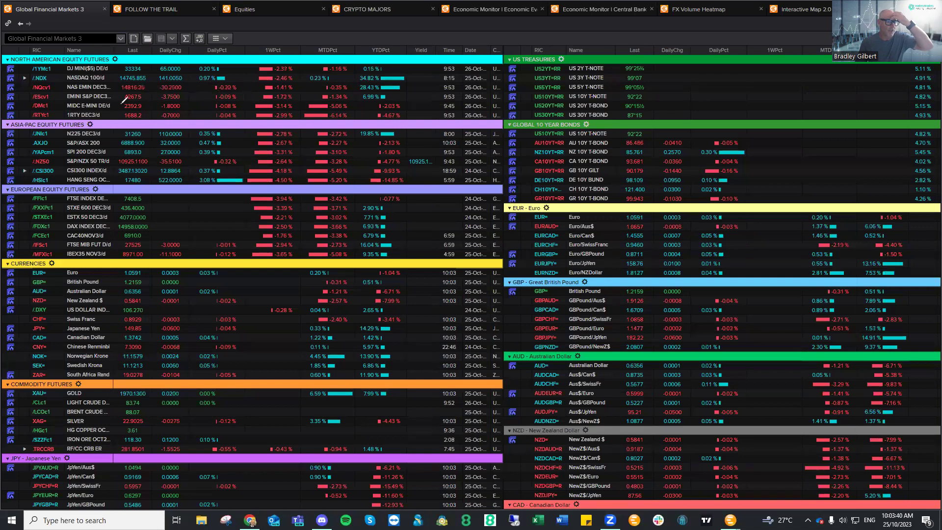
{"action": "mouse_move", "coordinate": [153, 75]}
{"action": "left_mouse_down"}
{"action": "mouse_move", "coordinate": [152, 112]}
{"action": "mouse_move", "coordinate": [162, 94]}
{"action": "left_mouse_up"}
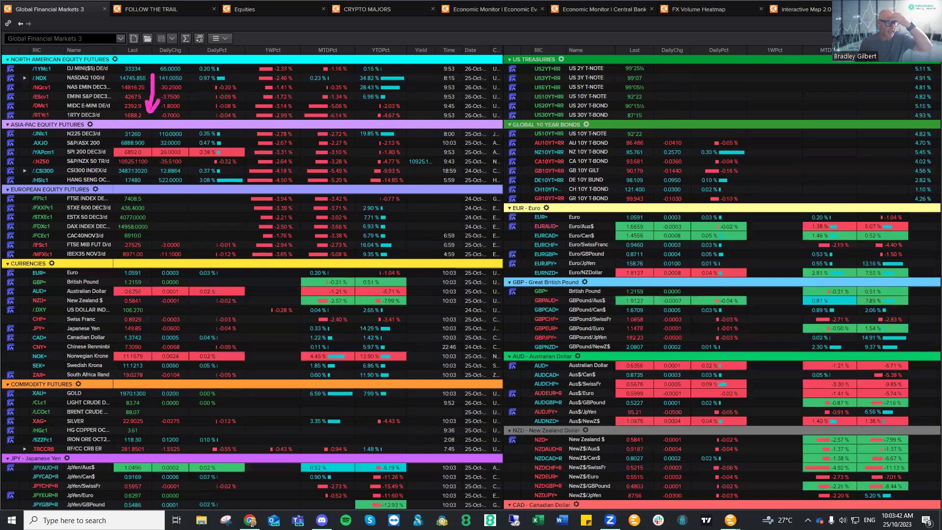
{"action": "mouse_move", "coordinate": [243, 239]}
{"action": "left_mouse_down"}
{"action": "mouse_move", "coordinate": [206, 288]}
{"action": "mouse_move", "coordinate": [234, 290]}
{"action": "left_mouse_up"}
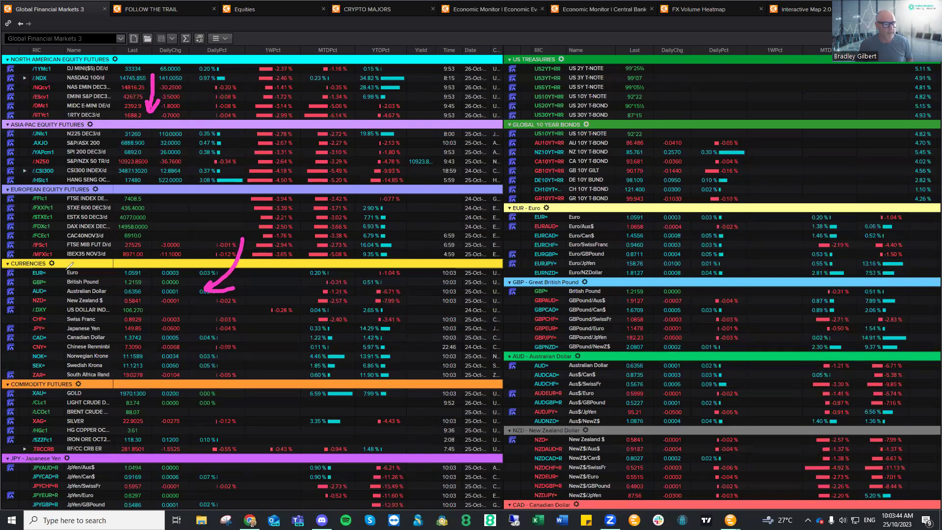
{"action": "mouse_move", "coordinate": [74, 278]}
{"action": "left_mouse_down"}
{"action": "mouse_move", "coordinate": [92, 295]}
{"action": "mouse_move", "coordinate": [78, 319]}
{"action": "left_mouse_up"}
{"action": "left_click", "coordinate": [78, 330]}
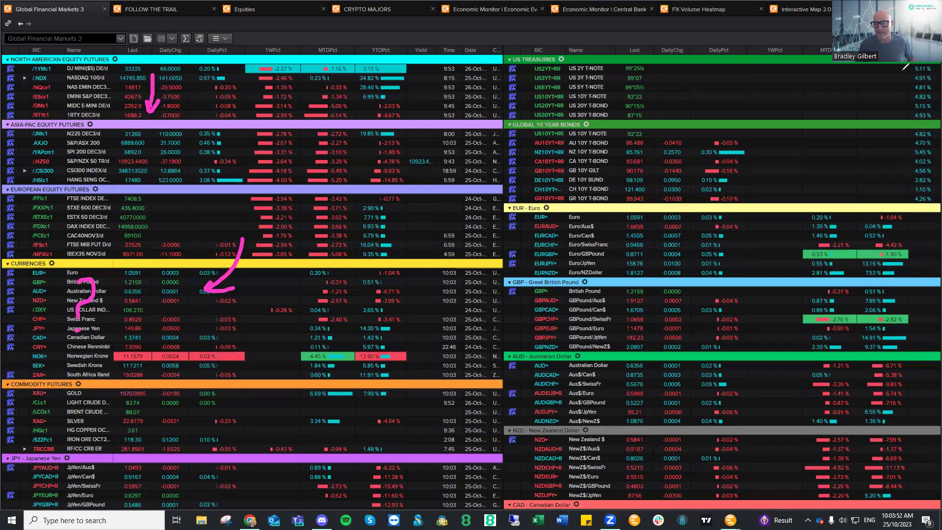
{"action": "left_click_drag", "start_coordinate": [903, 68], "coordinate": [909, 101]}
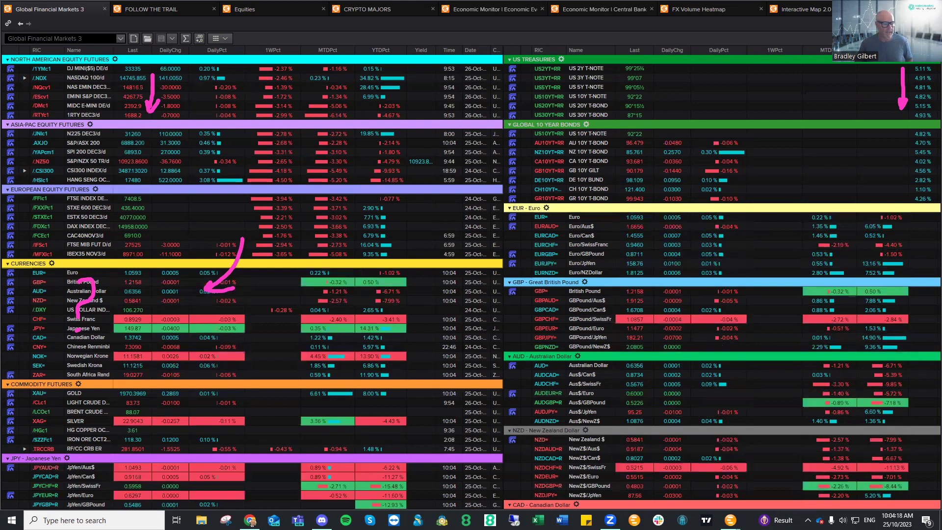
{"action": "key", "text": "e"}
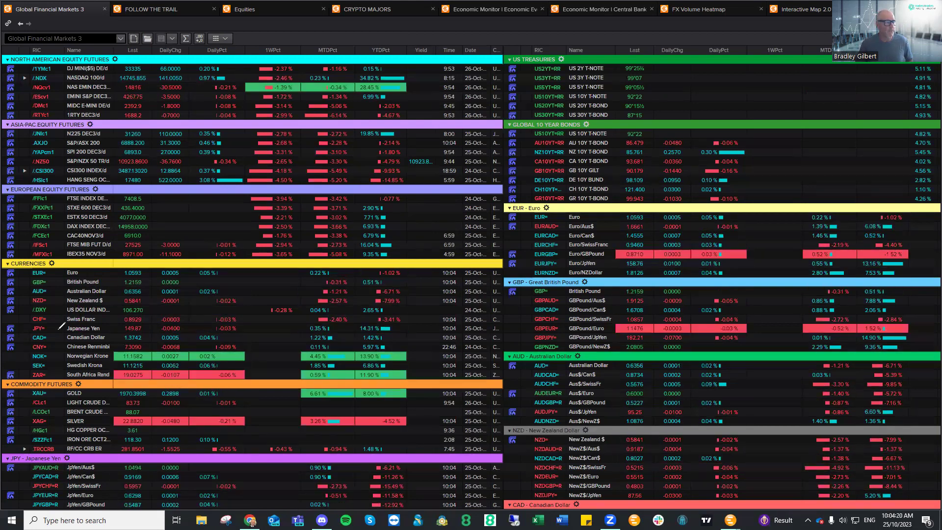
- Glance at the Discord elite-trader-chat, then return to the Eikon Economic Monitor with AUDUSD charts
{"action": "key", "text": "alt+Tab"}
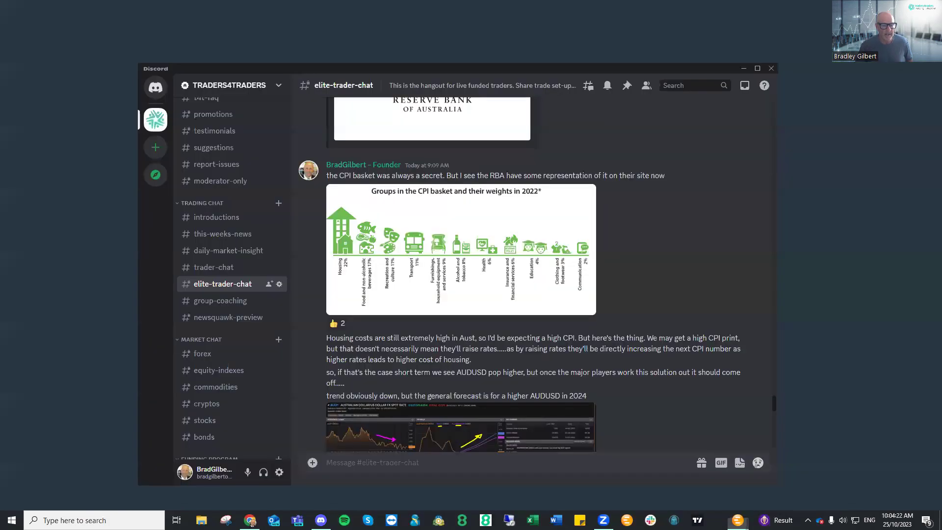
{"action": "key", "text": "alt+Tab"}
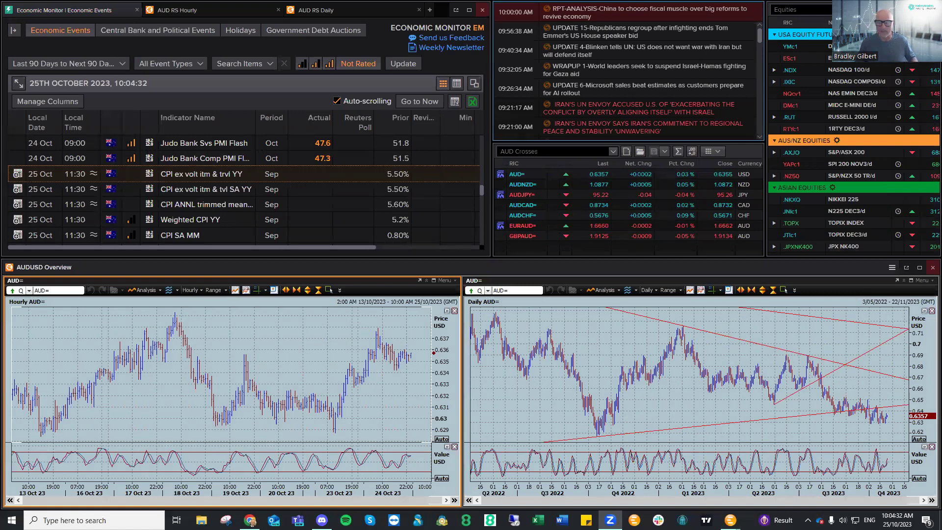
{"action": "key", "text": "alt+Tab"}
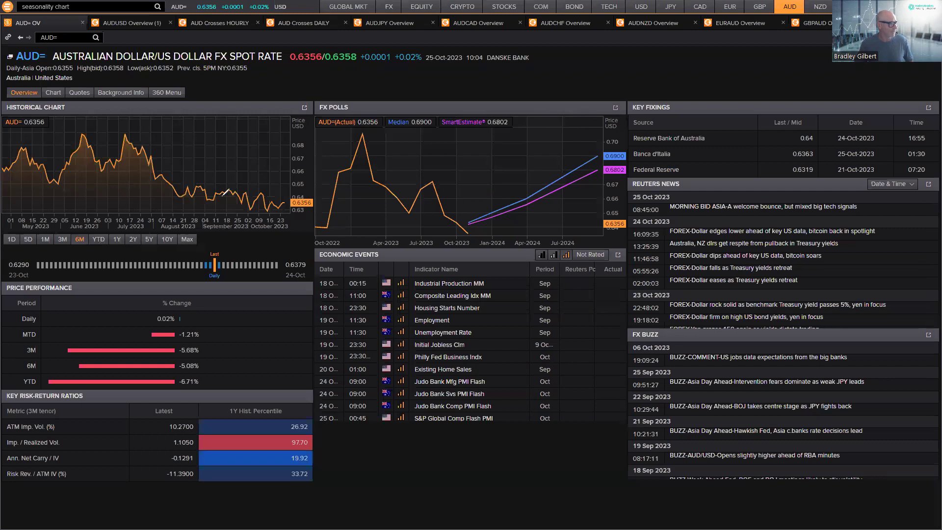
{"action": "left_click_drag", "start_coordinate": [171, 175], "coordinate": [241, 200]}
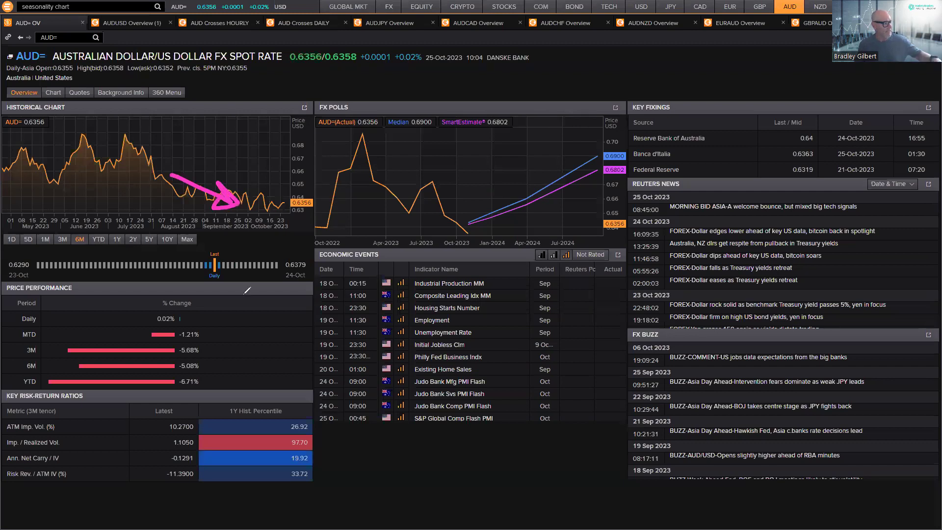
{"action": "left_click_drag", "start_coordinate": [239, 312], "coordinate": [235, 370]}
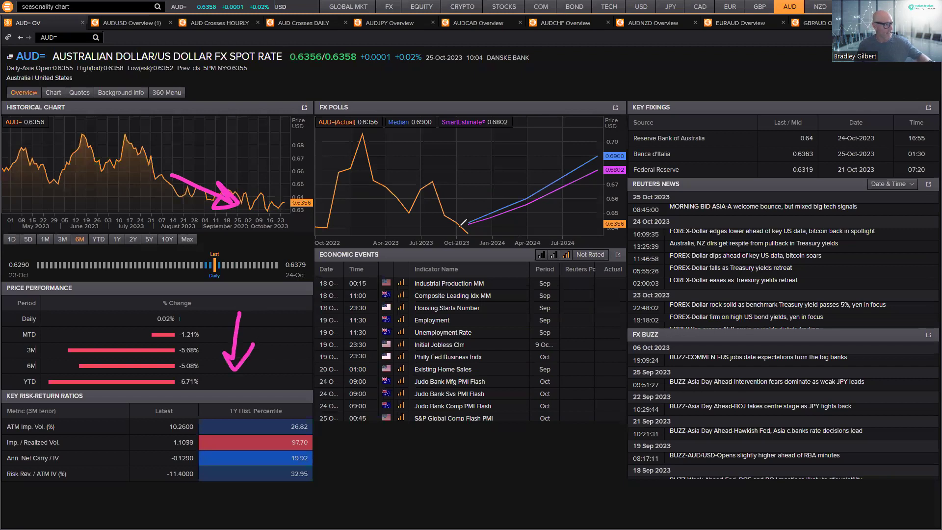
{"action": "left_click_drag", "start_coordinate": [413, 195], "coordinate": [468, 233]}
{"action": "left_click_drag", "start_coordinate": [452, 216], "coordinate": [469, 235]}
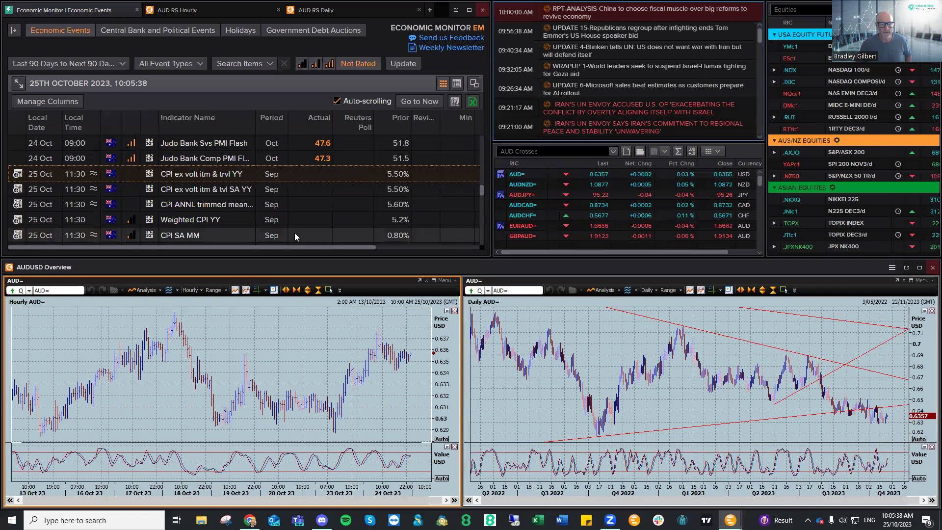
{"action": "scroll", "coordinate": [300, 221], "scroll_direction": "down", "scroll_amount": 2}
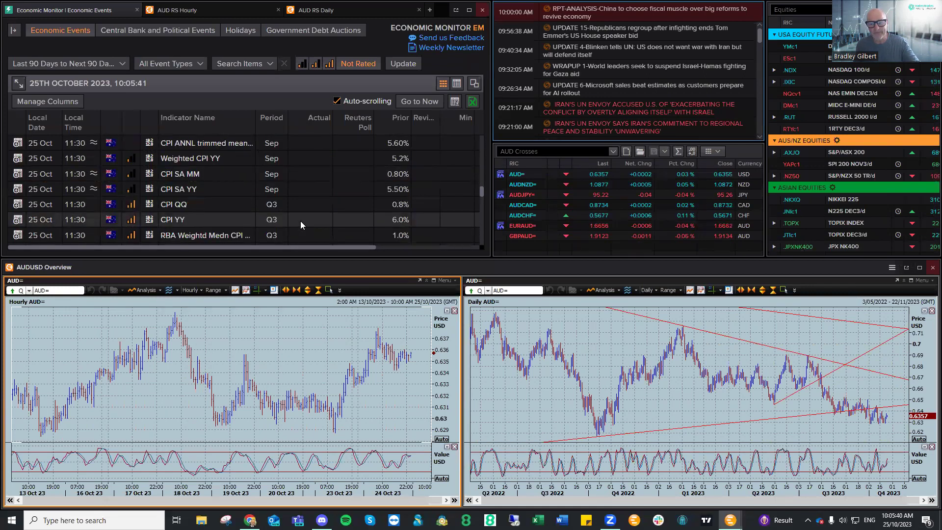
{"action": "scroll", "coordinate": [300, 221], "scroll_direction": "up", "scroll_amount": 2}
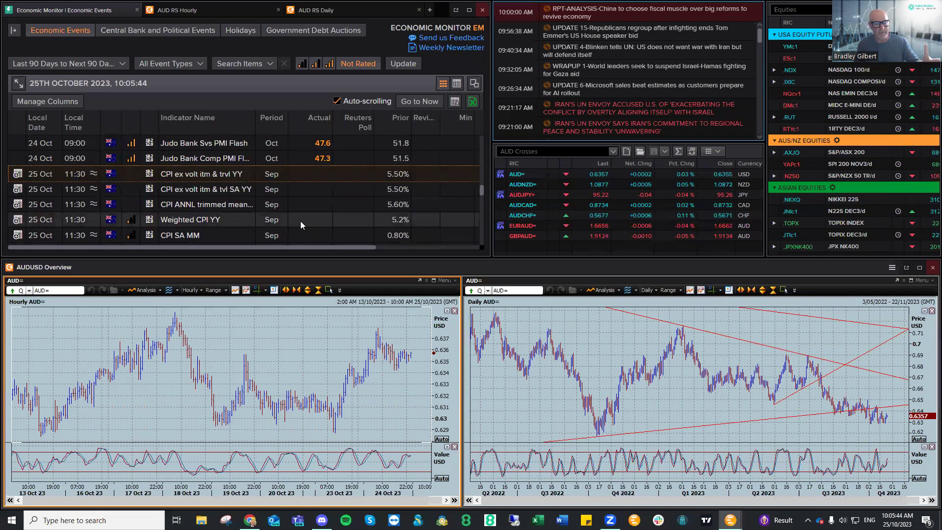
{"action": "scroll", "coordinate": [300, 221], "scroll_direction": "down", "scroll_amount": 2}
{"action": "scroll", "coordinate": [300, 221], "scroll_direction": "up", "scroll_amount": 2}
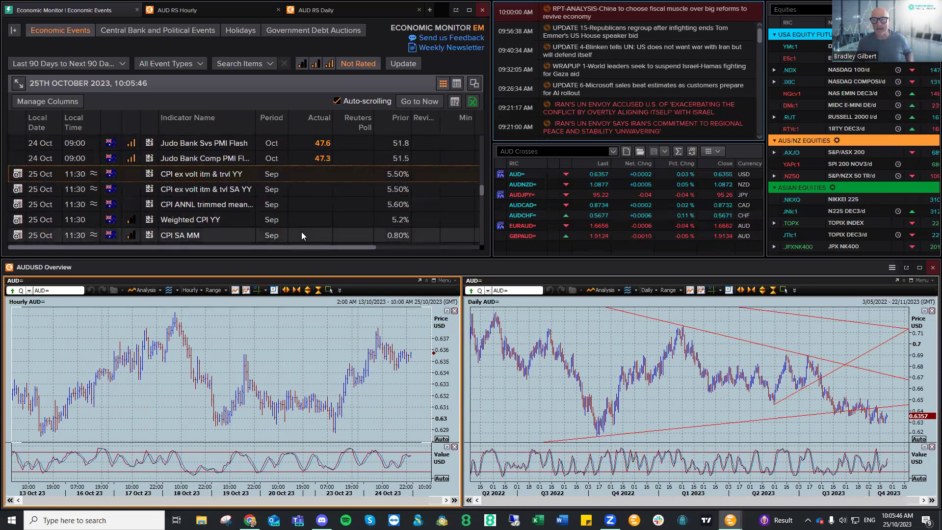